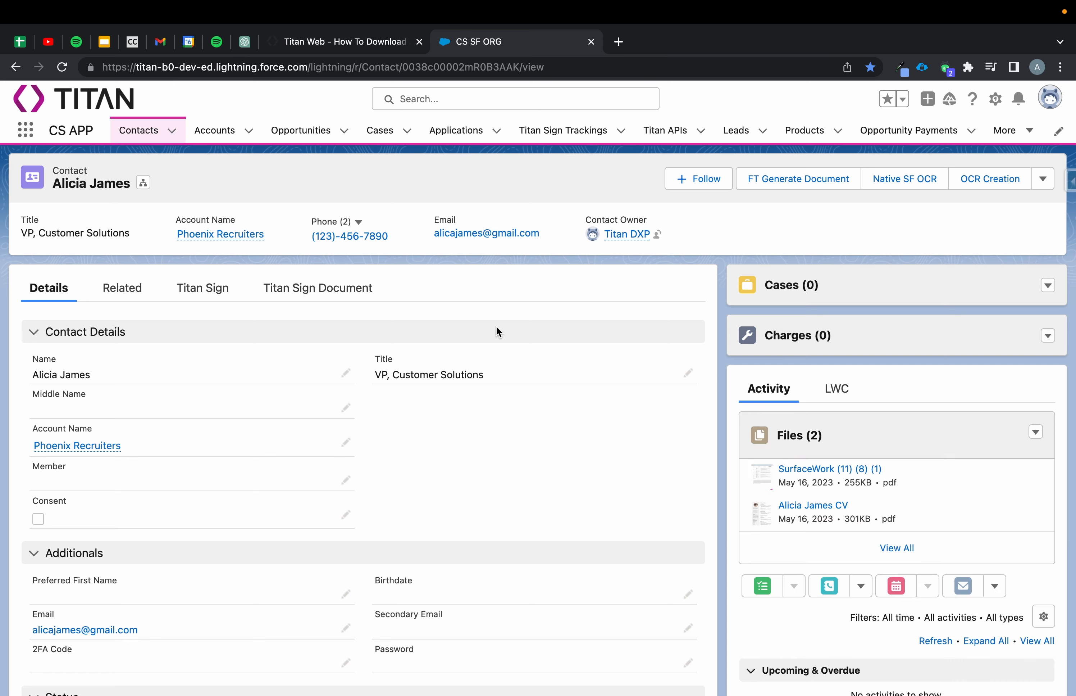
Step: View the contact's complete list of attached files and return to the contact record
left_click(896, 547)
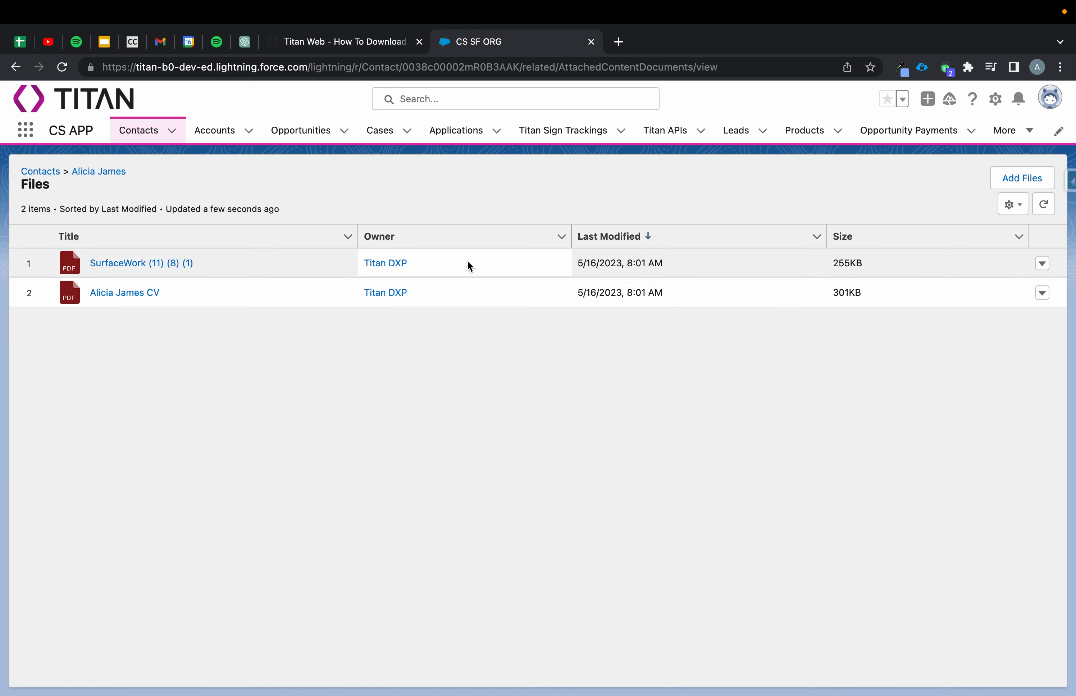
left_click(17, 68)
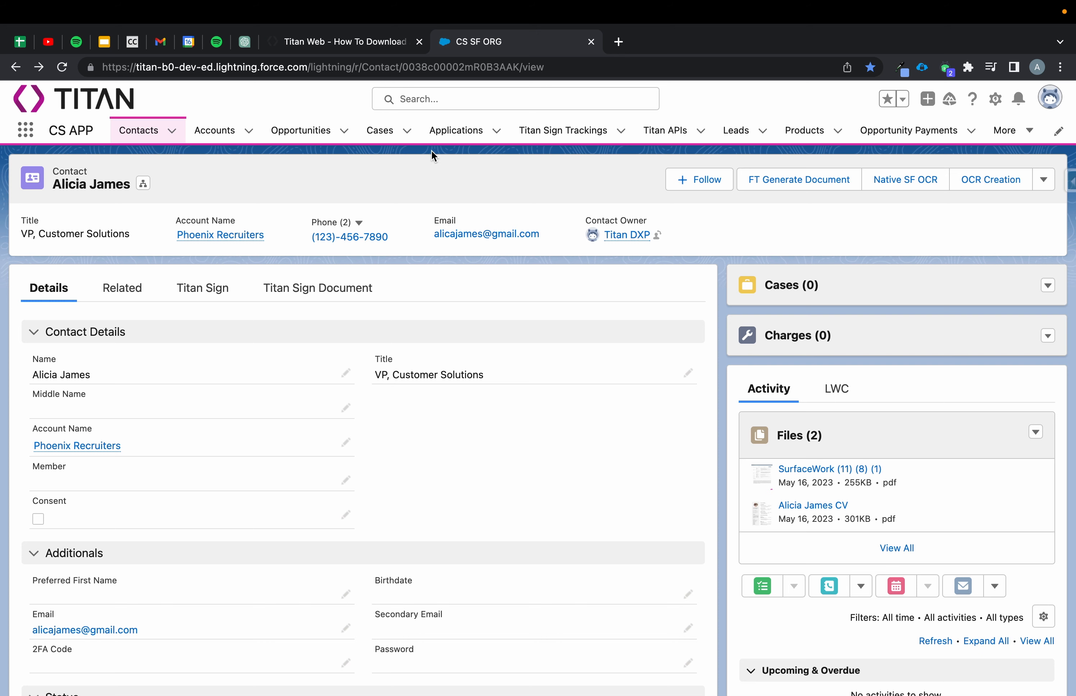
Step: Switch to the Titan Web project and shorten the page's existing strip to a narrow band
left_click(383, 45)
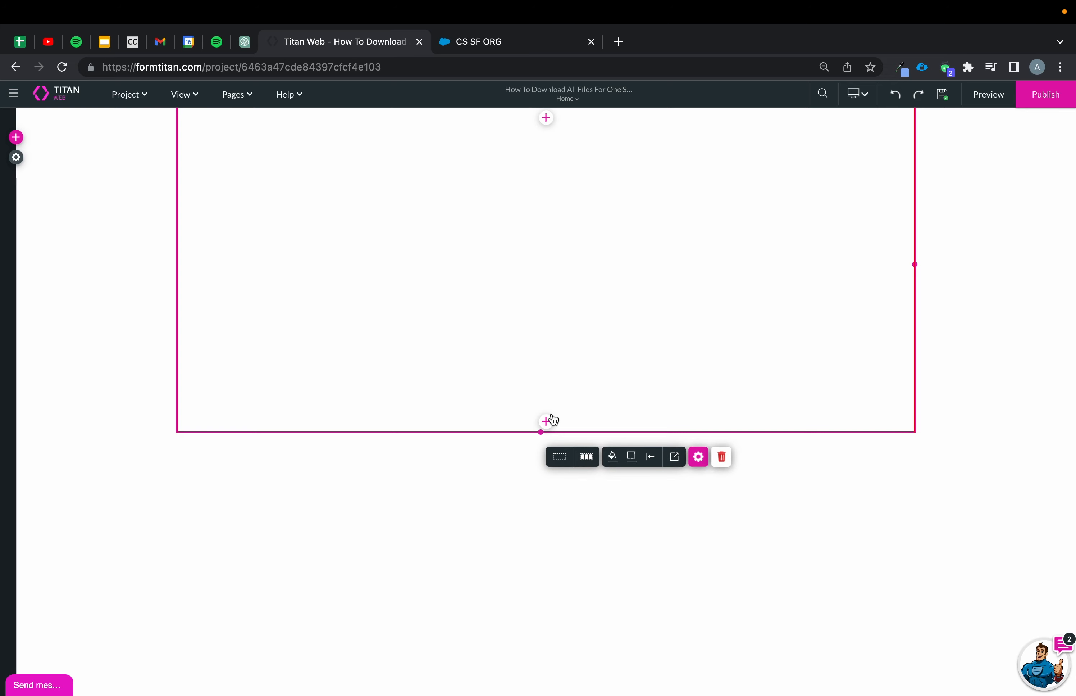
left_click_drag(541, 432, 558, 188)
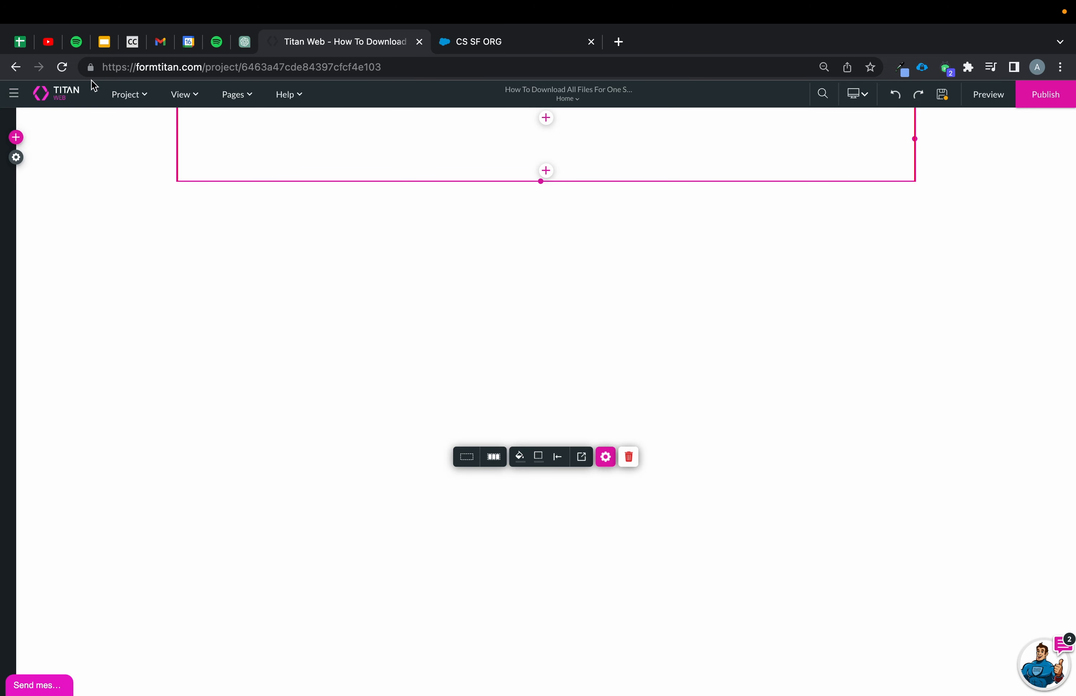
Step: Add a lookup input field near the middle of the shortened strip
left_click(14, 139)
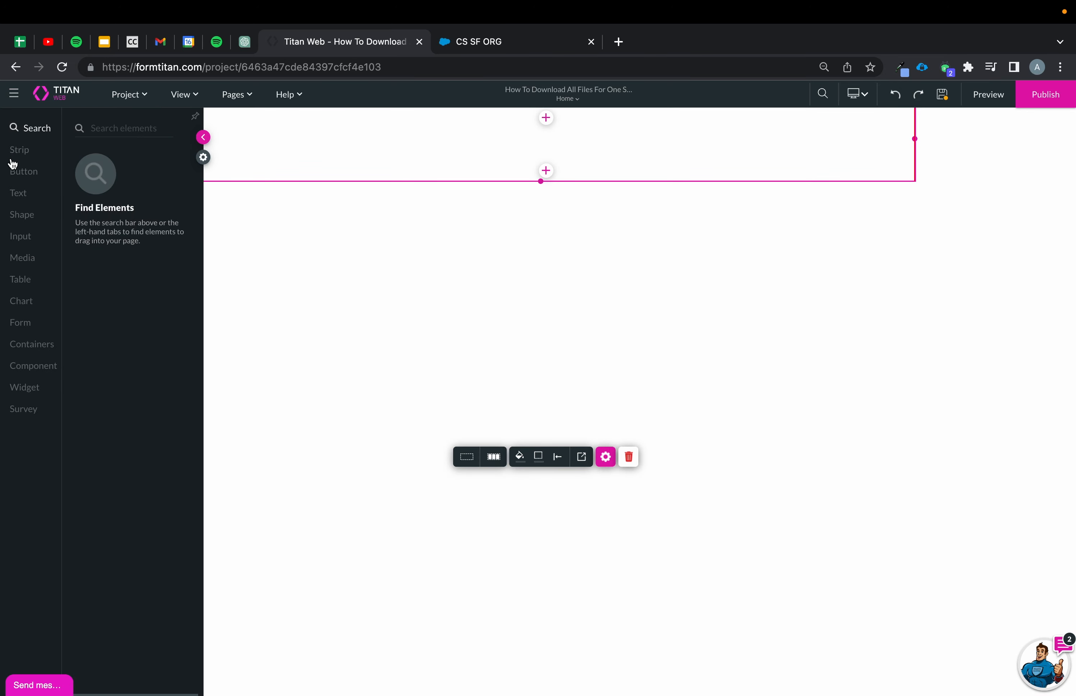
left_click(29, 235)
scroll(167, 317, "down", 3)
left_click_drag(127, 596, 548, 145)
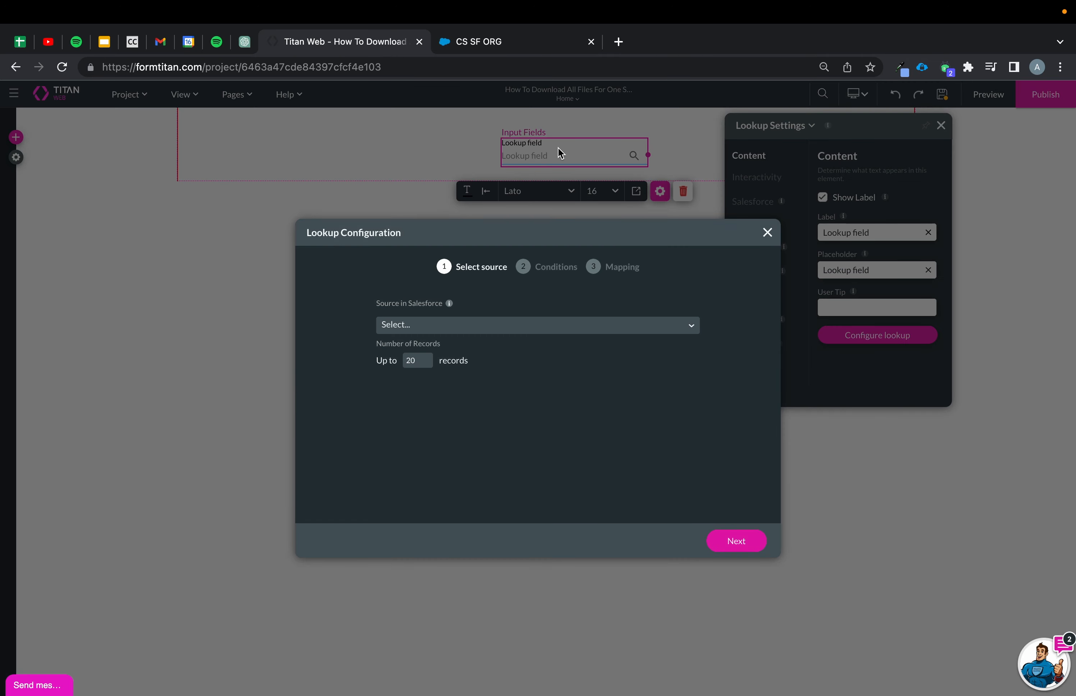
Step: Configure the lookup with Contact as its Salesforce source, accepting the default conditions and mapping
left_click(489, 316)
type("cont")
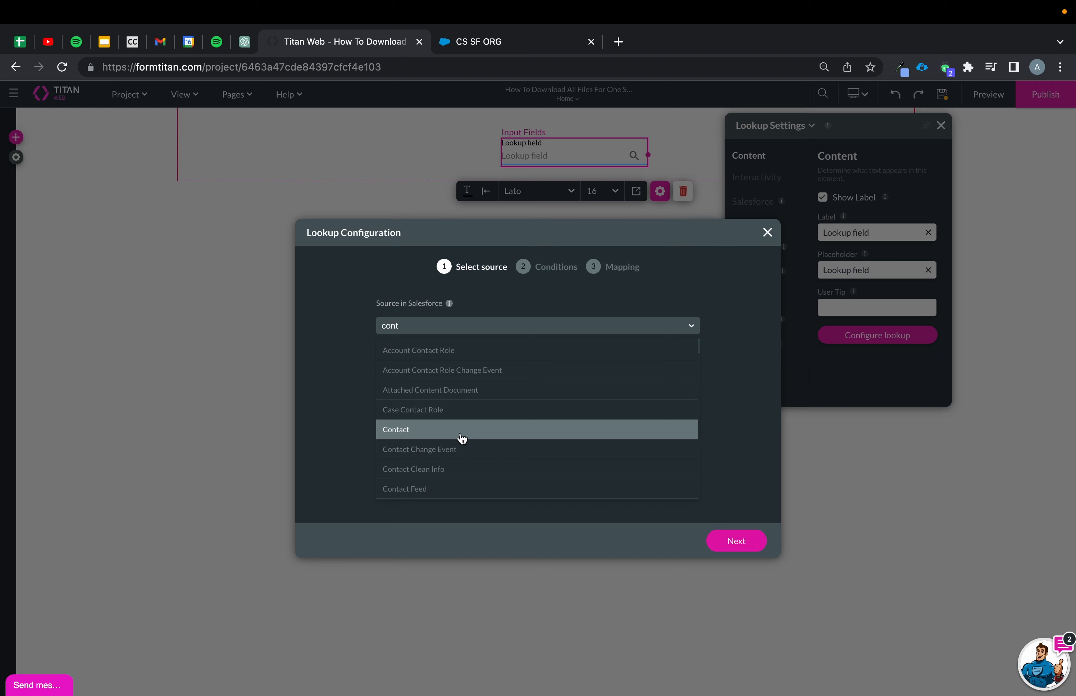
left_click(463, 438)
left_click(737, 540)
left_click(737, 543)
left_click(737, 543)
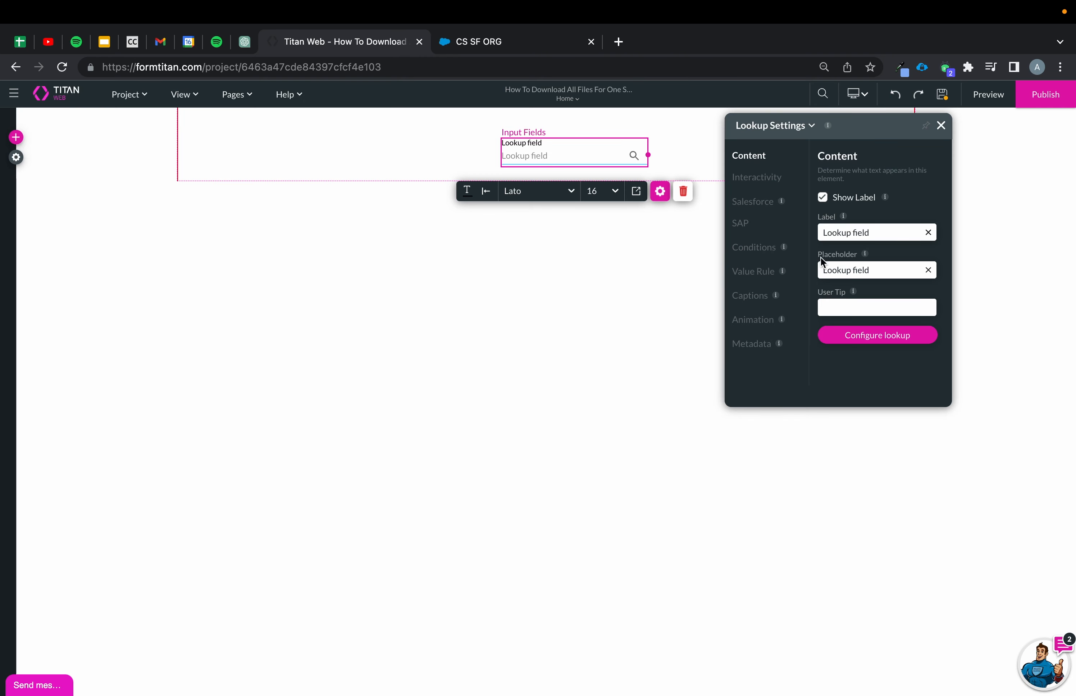
Step: Set the lookup field's label to "Contact" and close its settings
left_click_drag(889, 232, 780, 233)
type("Conta")
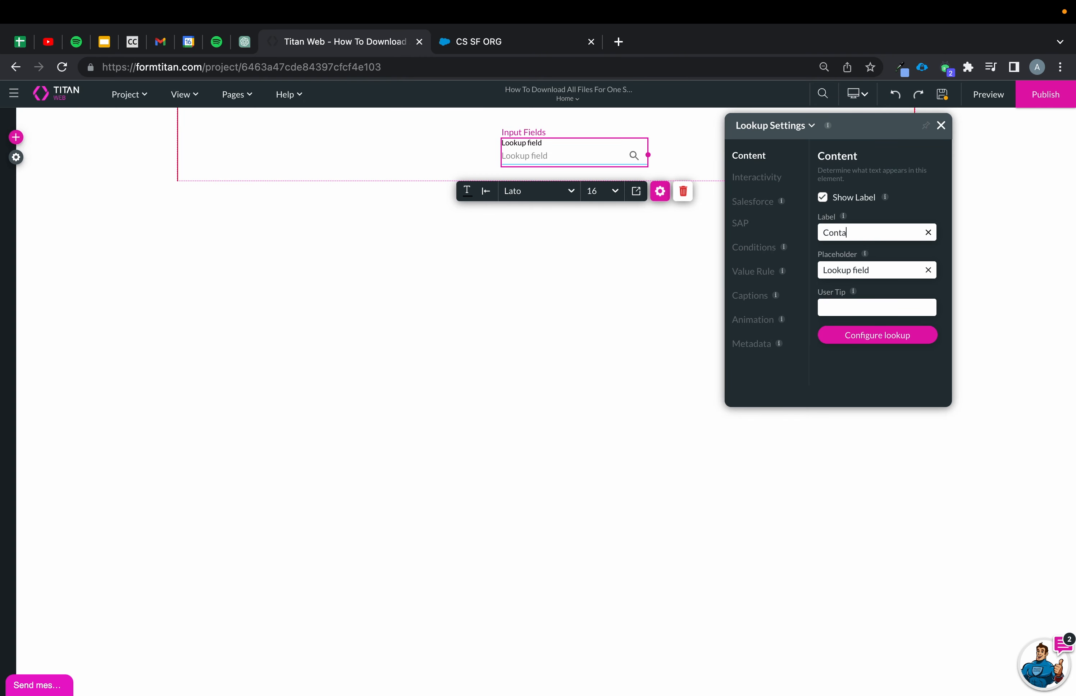
type("ct")
left_click(635, 298)
left_click(772, 139)
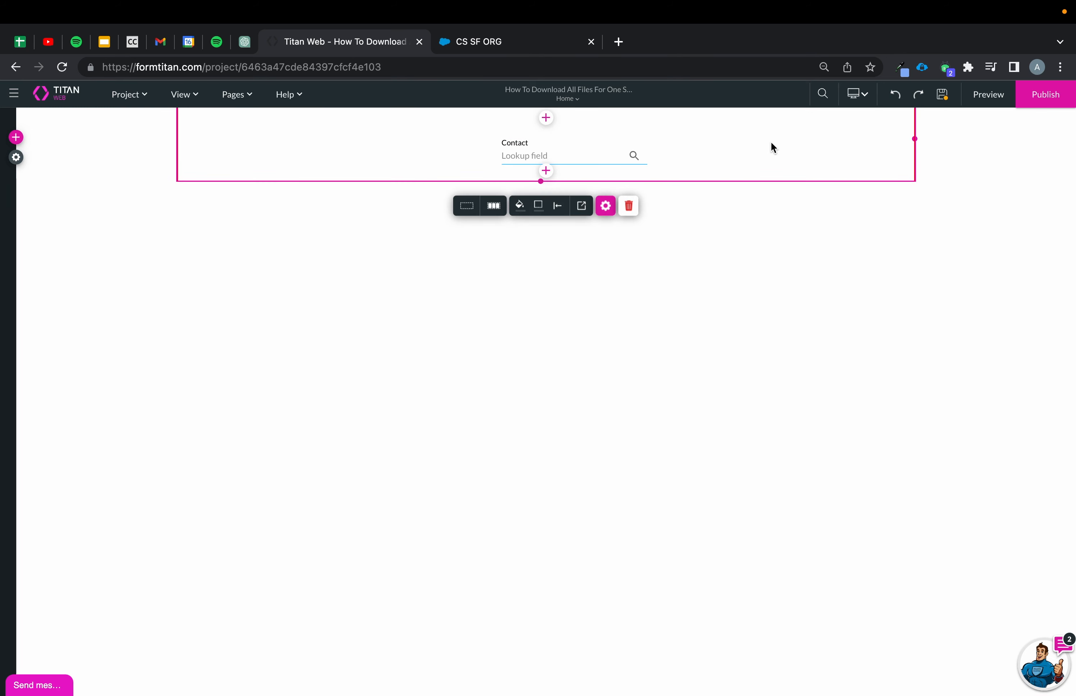
Step: Insert a new strip below the Contact lookup's strip and reduce its height
left_click(546, 171)
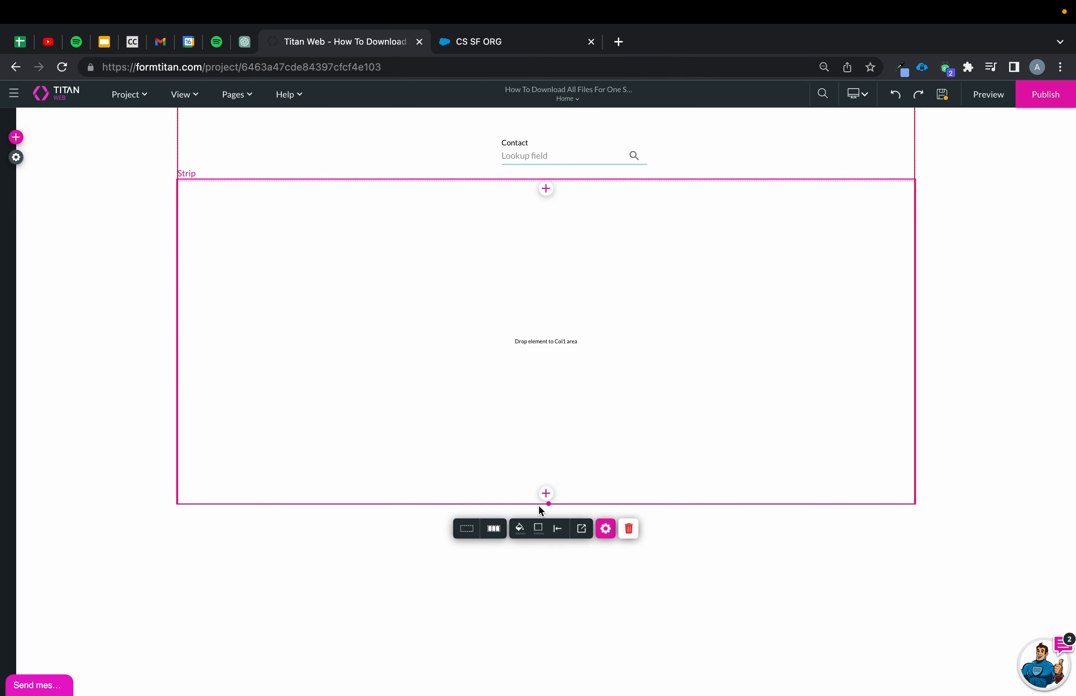
left_click_drag(550, 505, 552, 269)
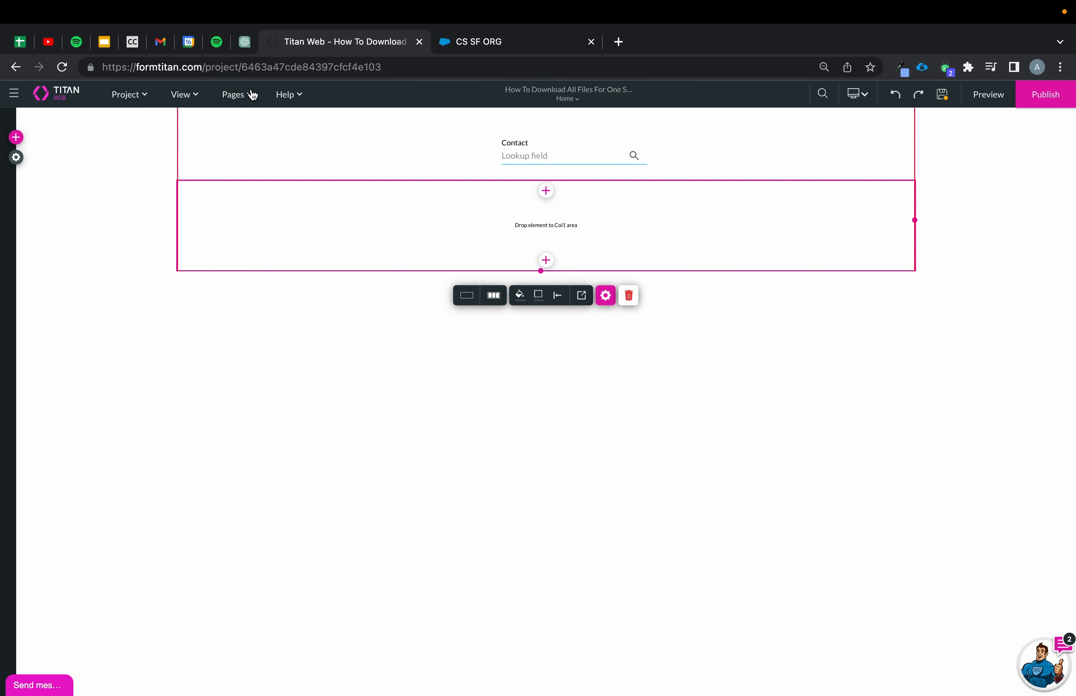
Step: Show the layer list, select the new lower strip and enable Repeat for it
left_click(195, 95)
left_click(199, 120)
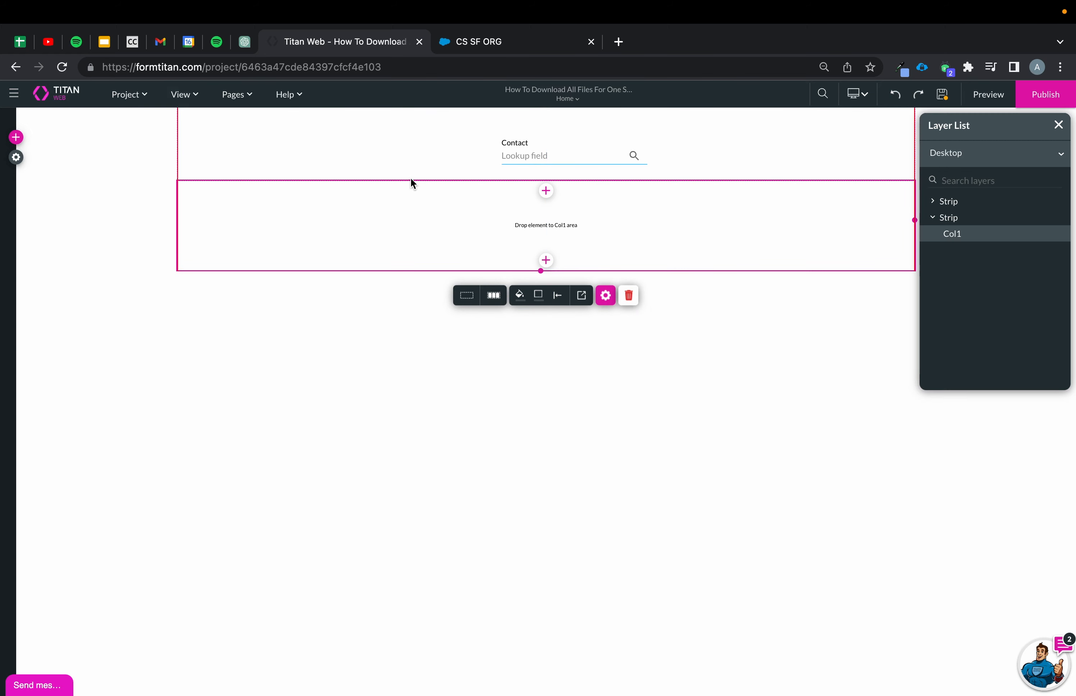
left_click(968, 219)
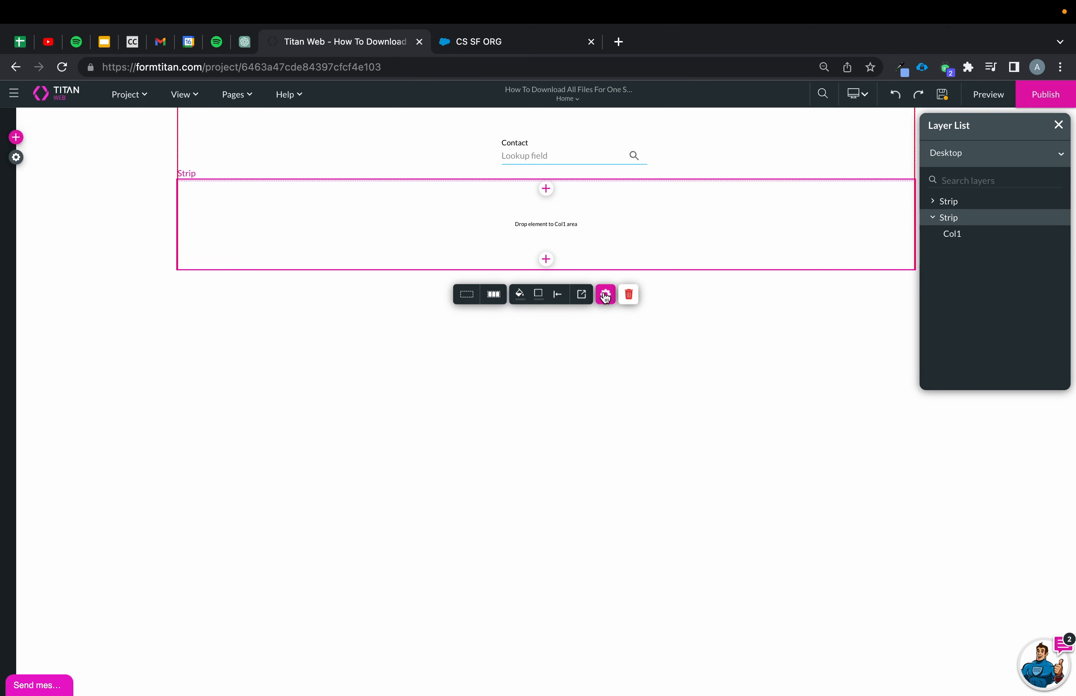
left_click(605, 295)
left_click(823, 198)
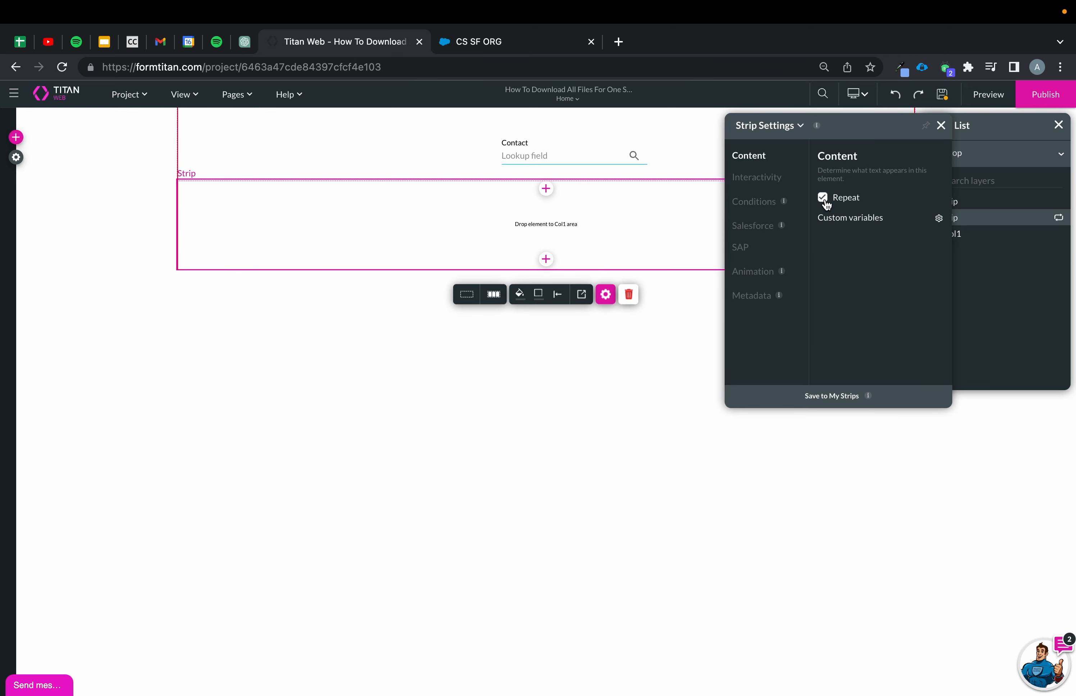
Step: Add a static custom variable named "hashvalue" to the repeating strip and apply it
left_click(939, 219)
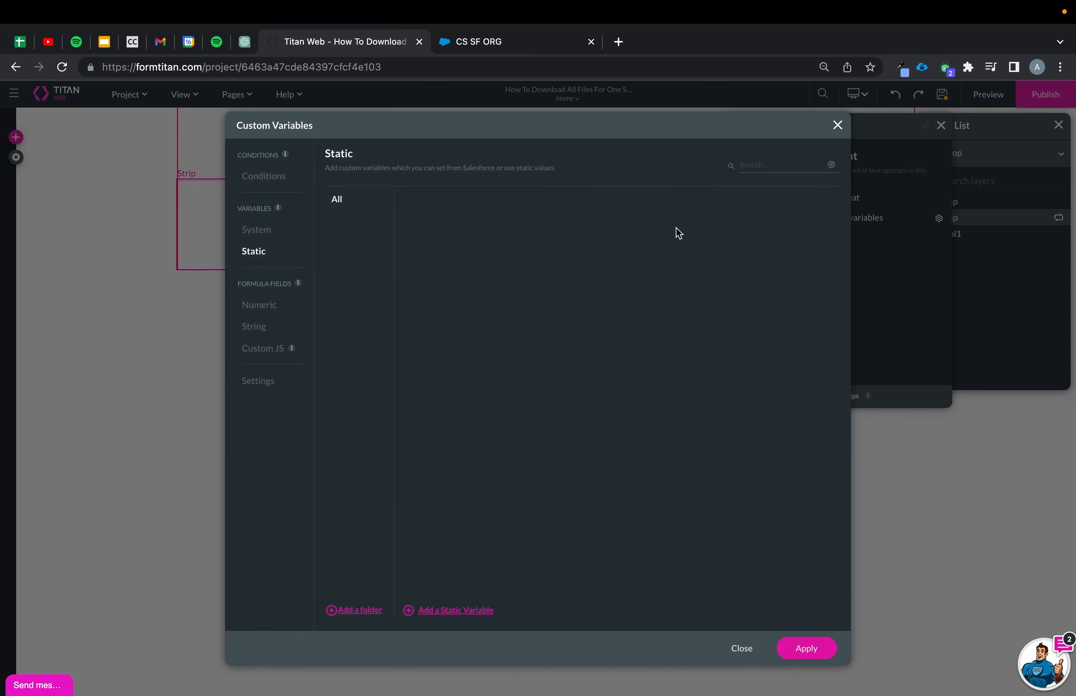
left_click(412, 611)
left_click_drag(495, 216, 379, 209)
type("hashvalue")
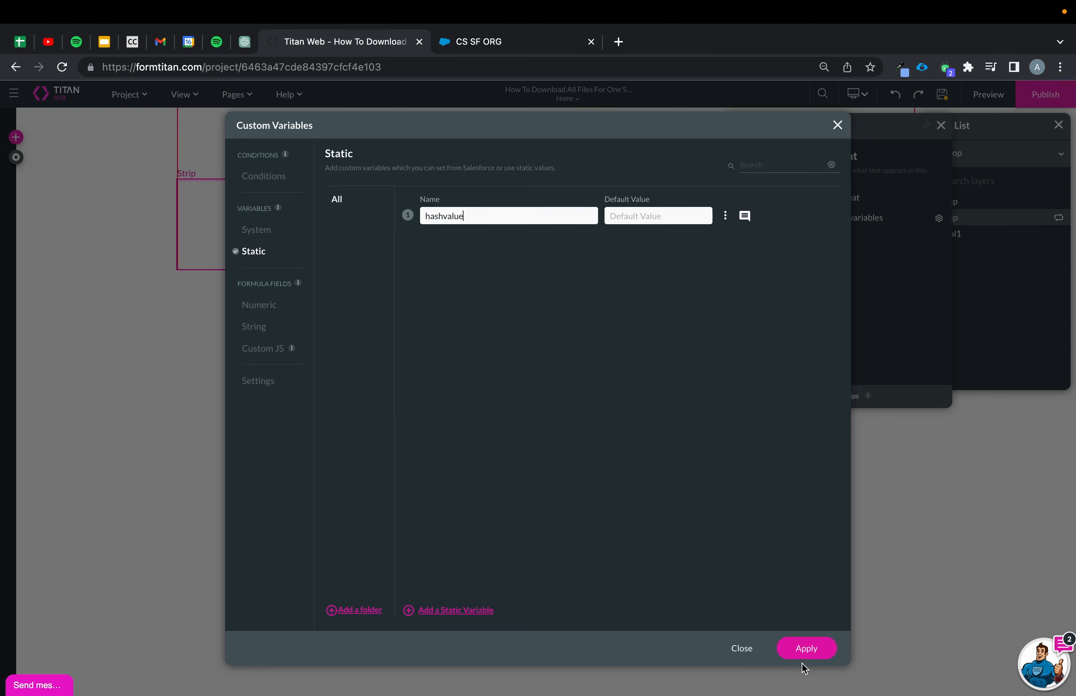
left_click(806, 648)
left_click(734, 476)
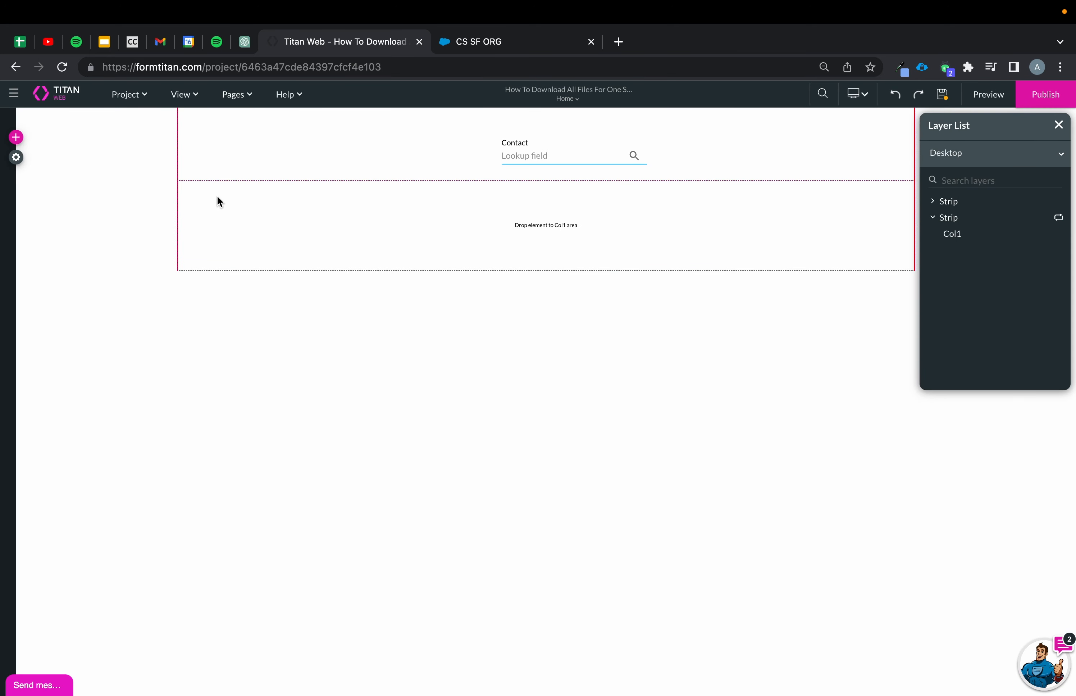
Step: Add a text input field to the repeating strip and label it "File Name"
left_click(16, 138)
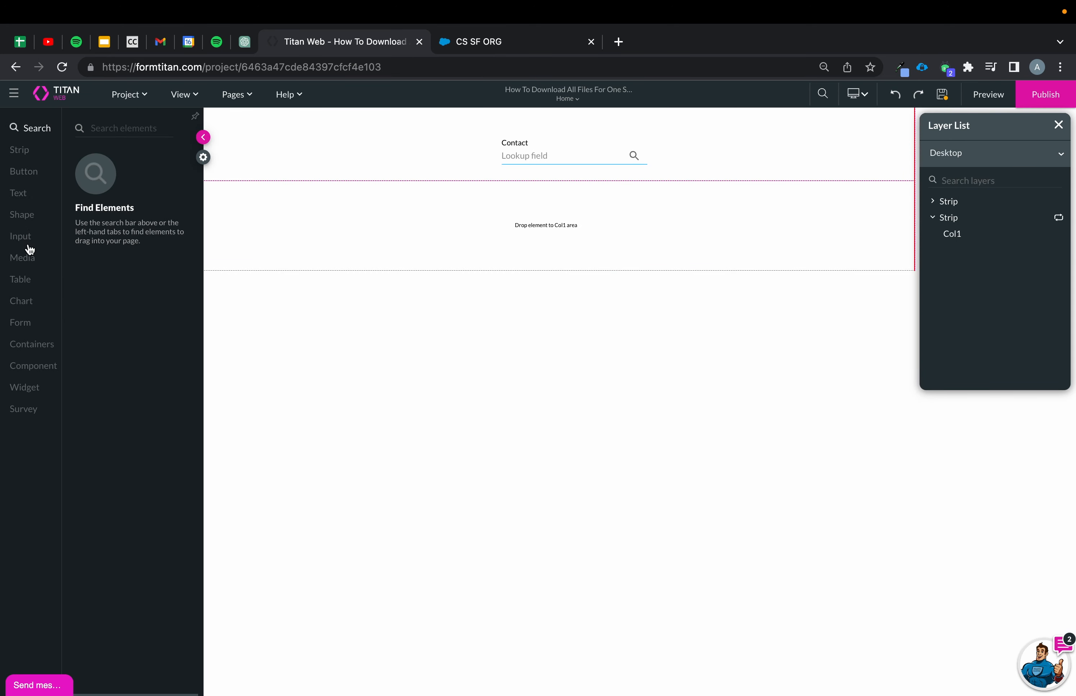
left_click(20, 236)
left_click_drag(106, 179, 470, 226)
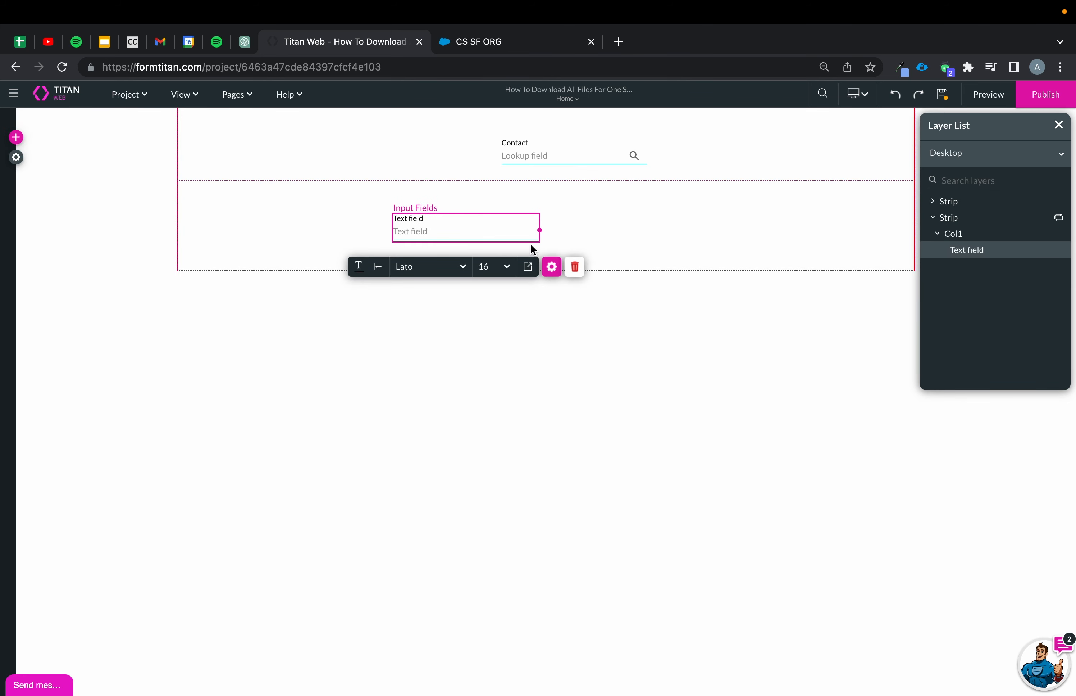
left_click(553, 268)
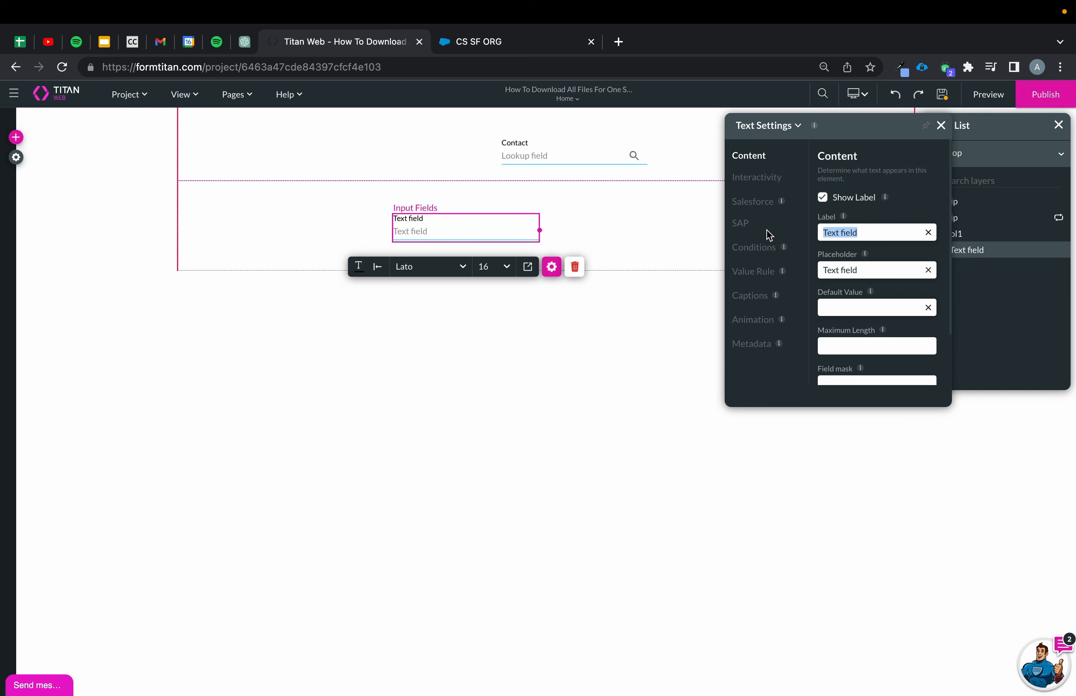
type("File Name")
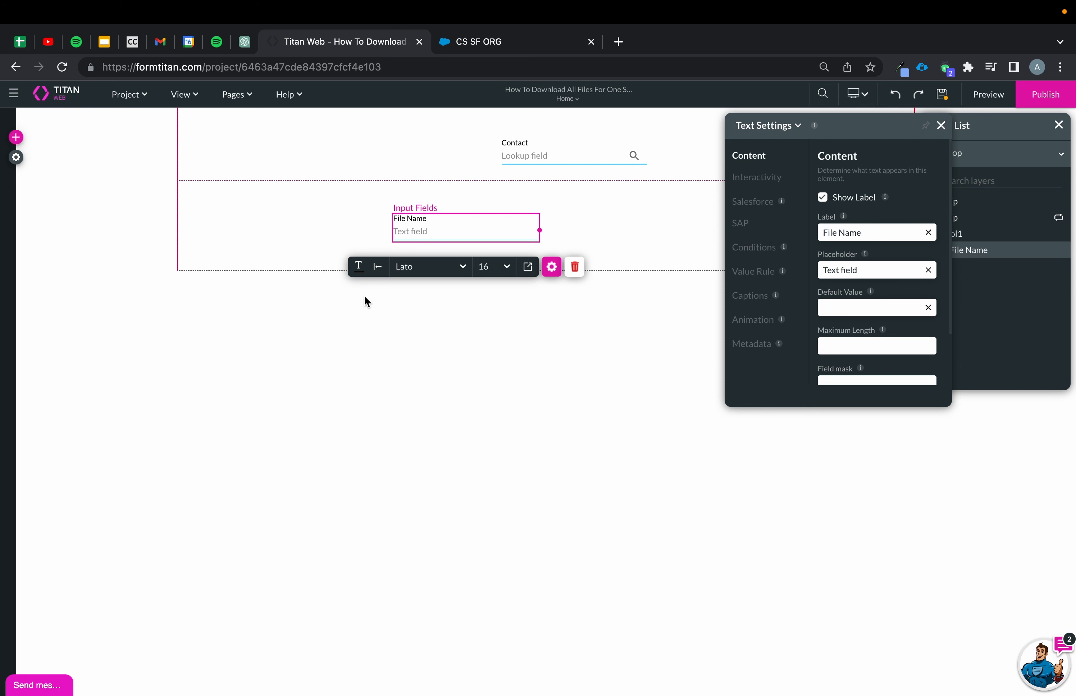
Step: Add a button beside the File Name field with the text "Download File" and close the layer list
left_click(14, 136)
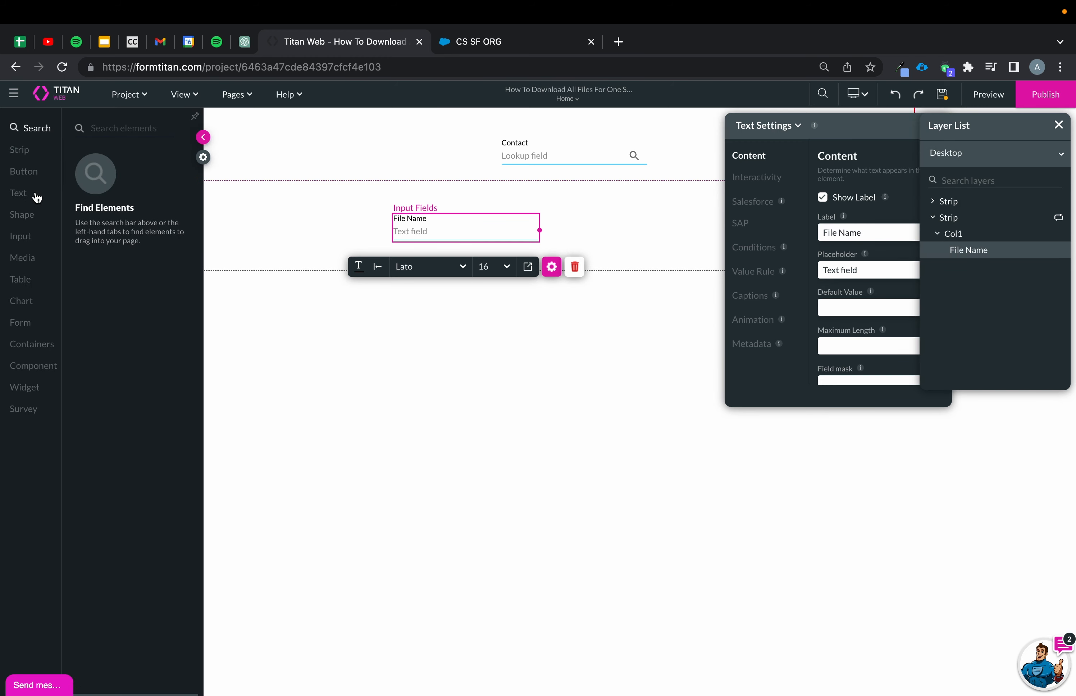
left_click(22, 171)
left_click_drag(134, 159, 635, 240)
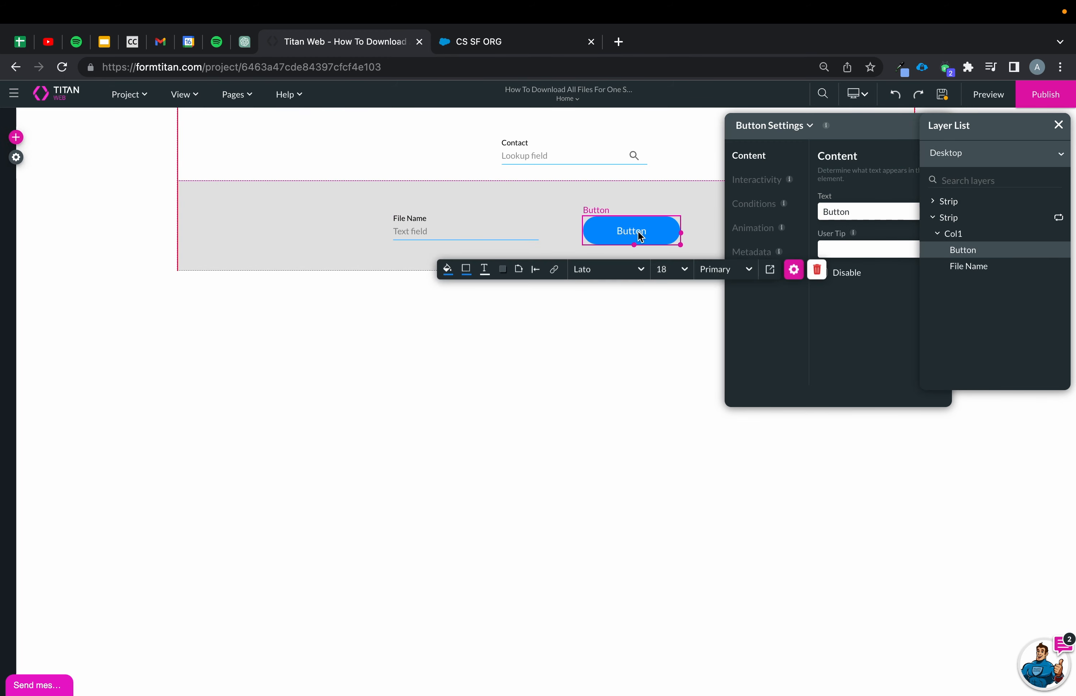
double_click(852, 212)
type("Dow")
key("BackSpace")
key("BackSpace")
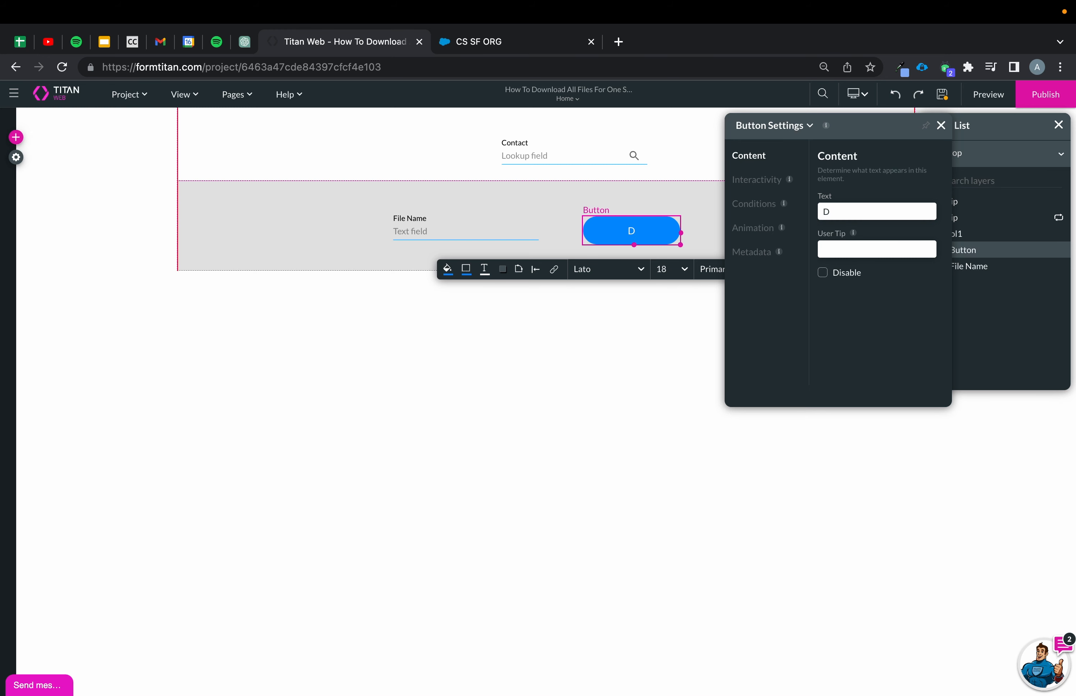
type("ownload File")
left_click(561, 378)
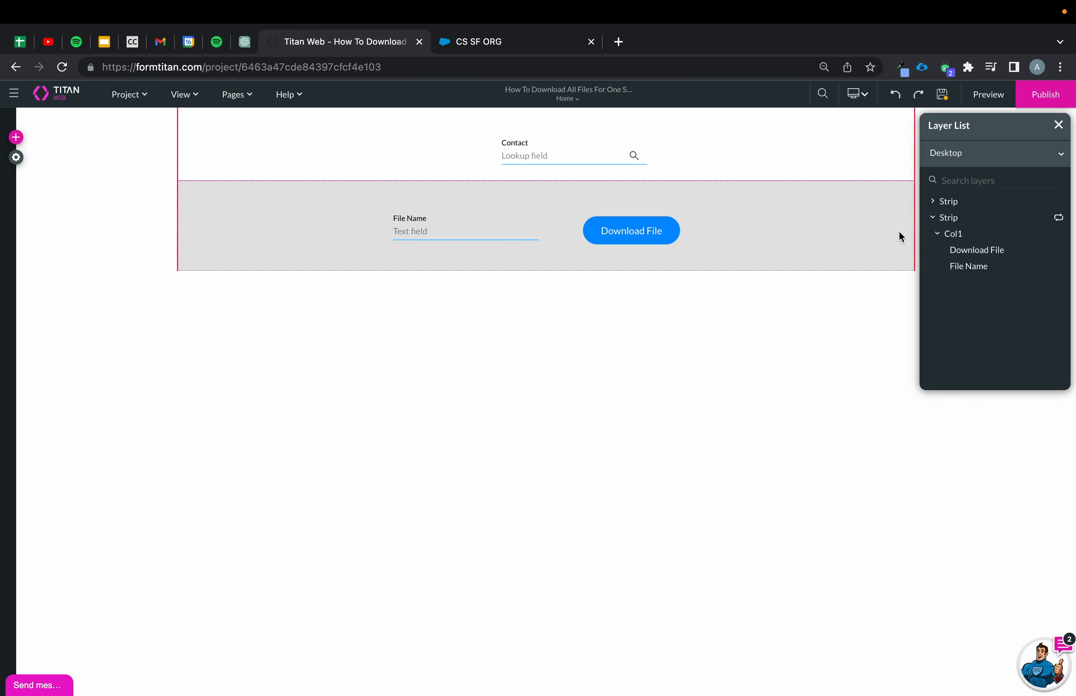
left_click(1059, 125)
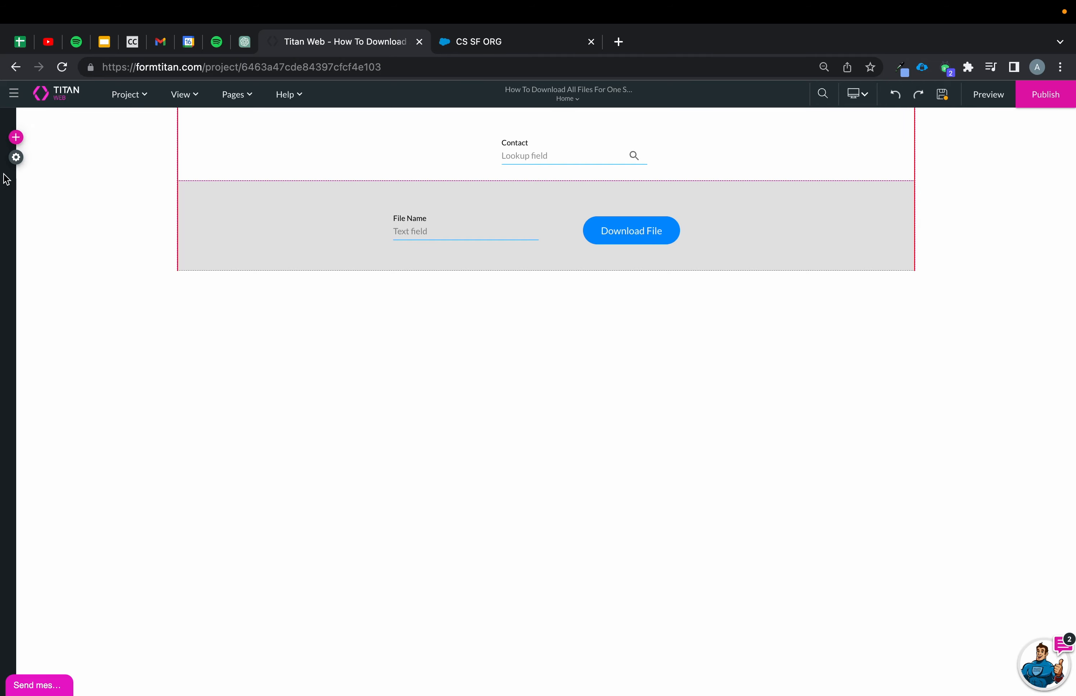
Step: Set the description of the Contact get integration in the project's Salesforce settings to "1) Bring all the contacts" and apply it
left_click(16, 157)
left_click(28, 264)
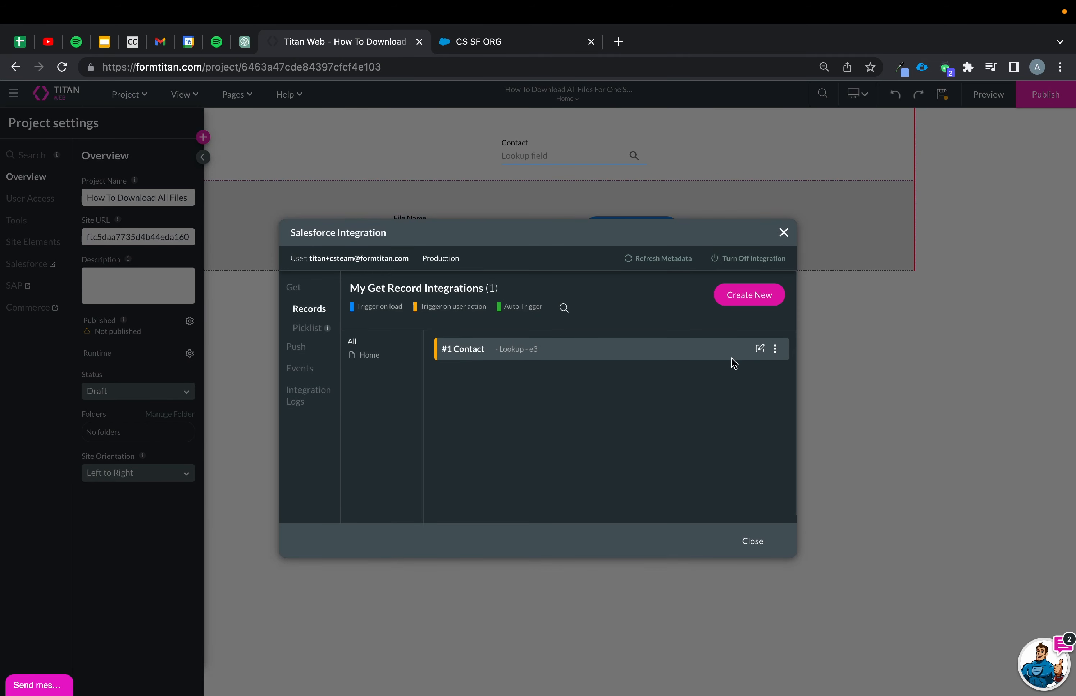
left_click(760, 349)
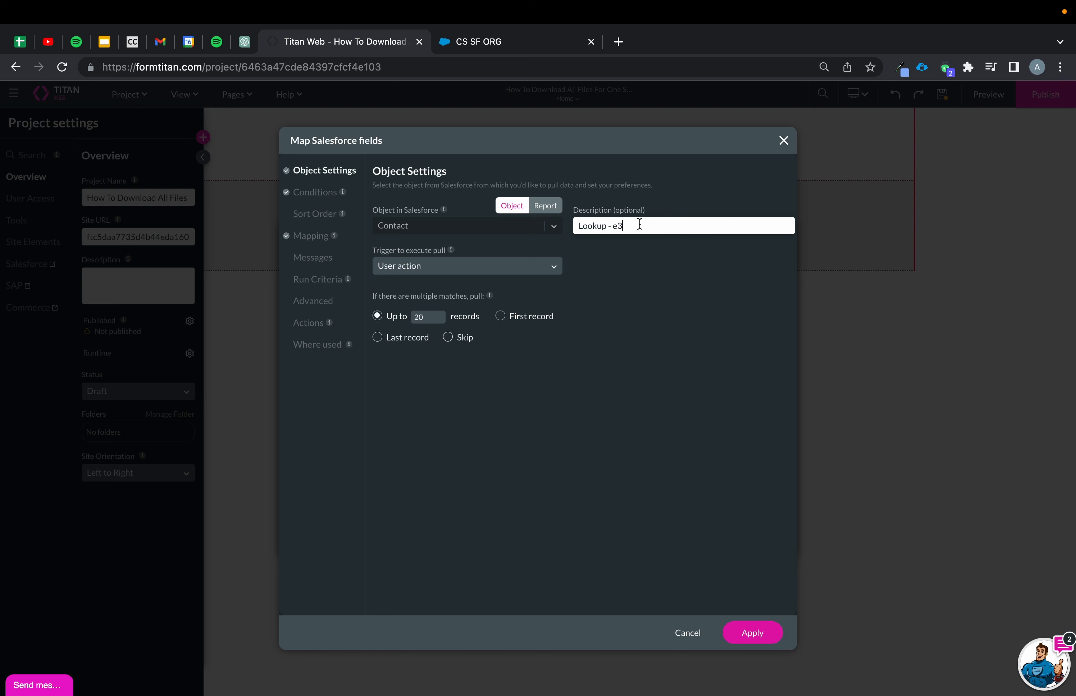
key("super+a")
type("1)")
type("Bring all the contacts")
left_click(752, 632)
Step: Create a new get record integration for the Content Version object, described as "2) Bring All files related to contact"
left_click(772, 297)
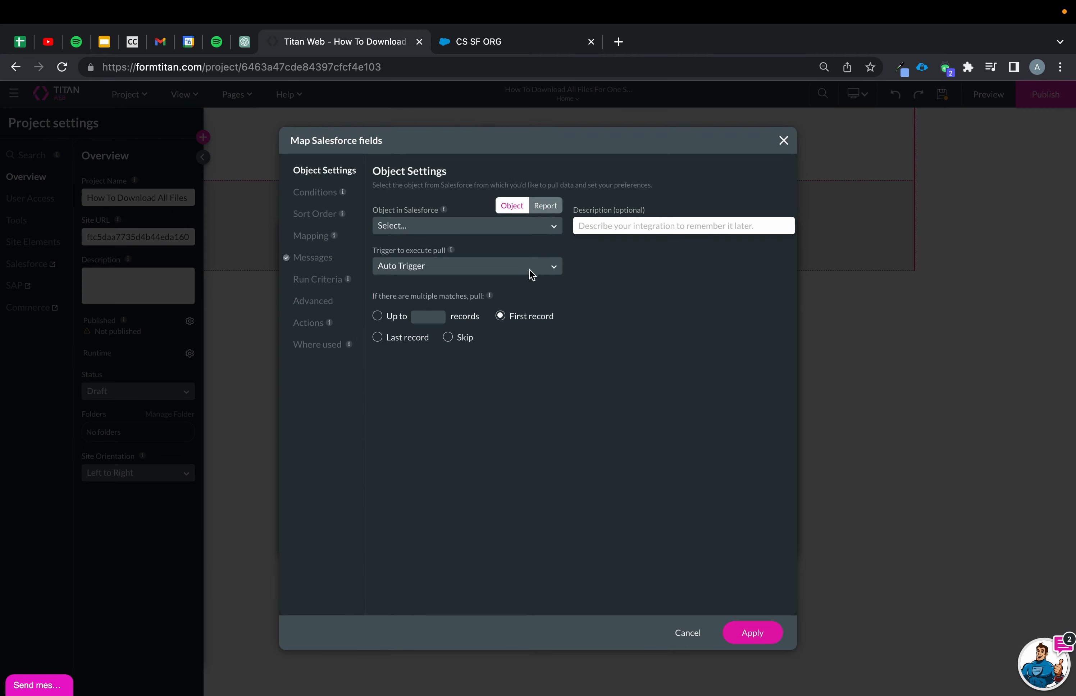
left_click(473, 229)
type("files")
left_click(422, 296)
left_click(578, 224)
type("2")
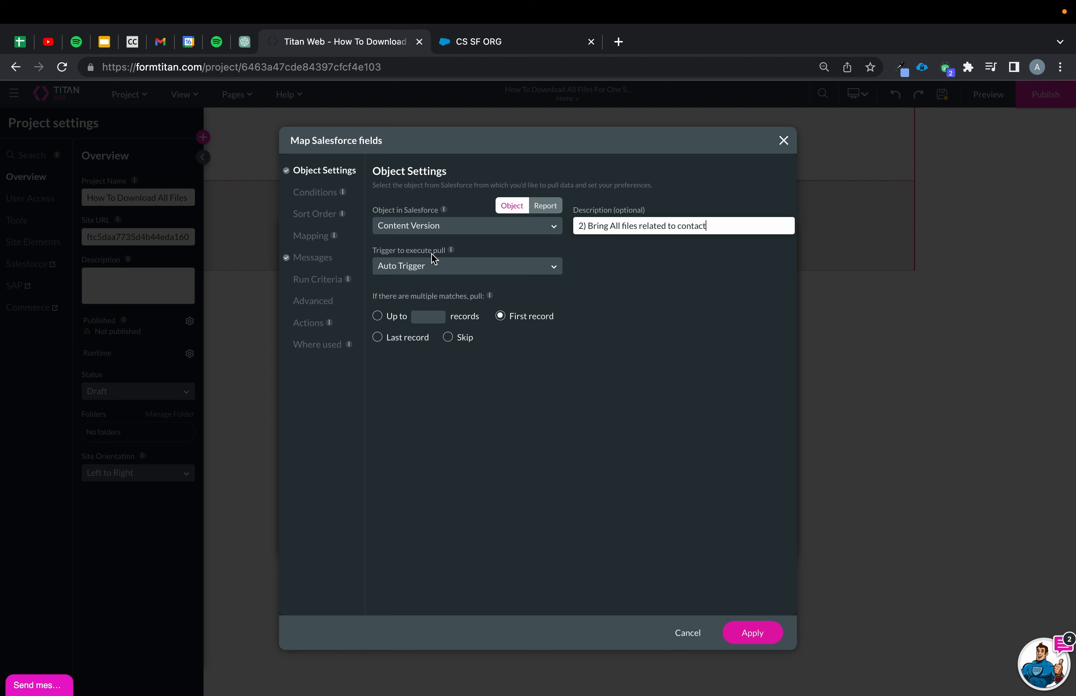
Step: Choose the trigger for the Content Version pull and select the option that limits multiple matches to a number of records
left_click(432, 265)
left_click(413, 328)
left_click(385, 319)
left_click(429, 317)
Step: Add a condition to the Content Version pull requiring First Publish Location ID to equal the field Contact / Value
left_click(320, 195)
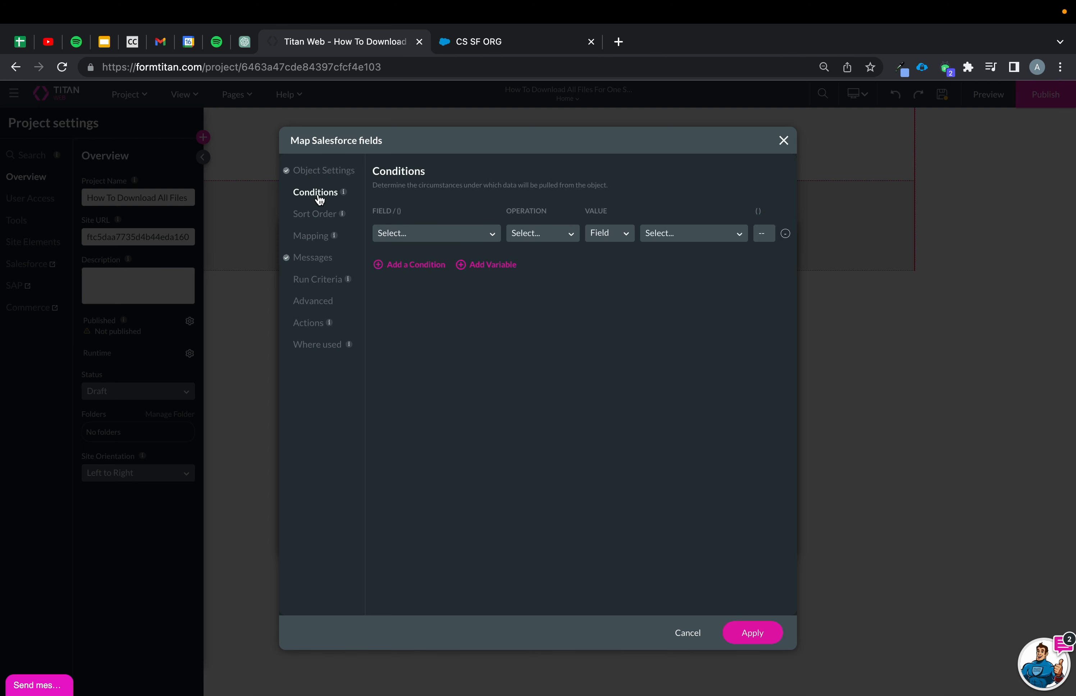
left_click(405, 234)
type("fir")
left_click(457, 259)
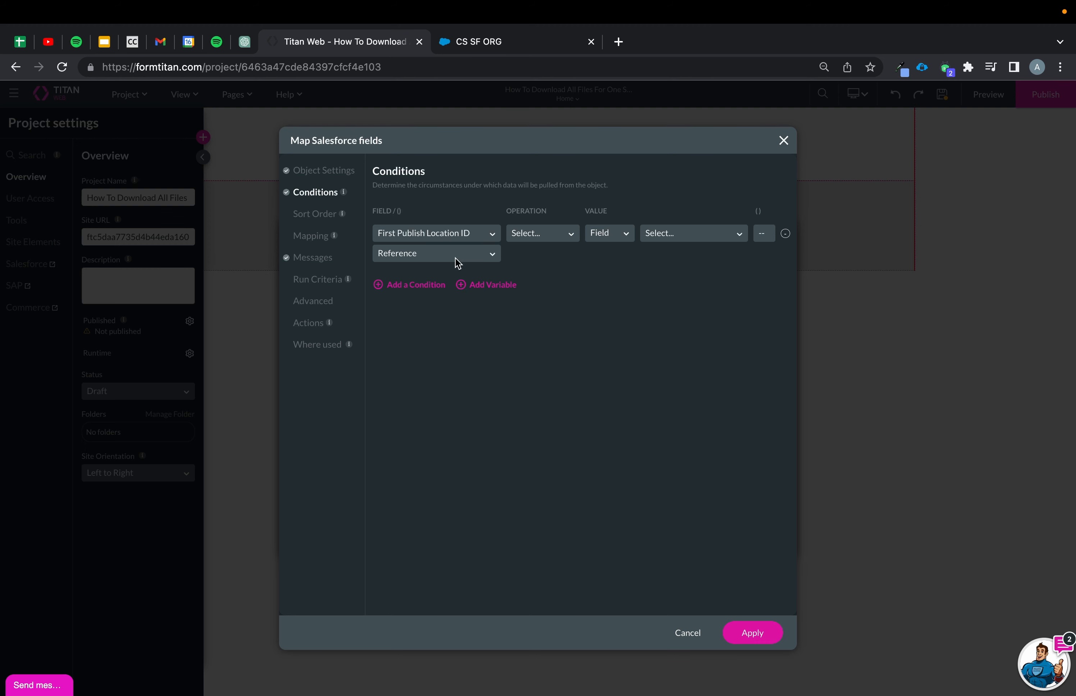
left_click(549, 248)
left_click(538, 276)
left_click(656, 240)
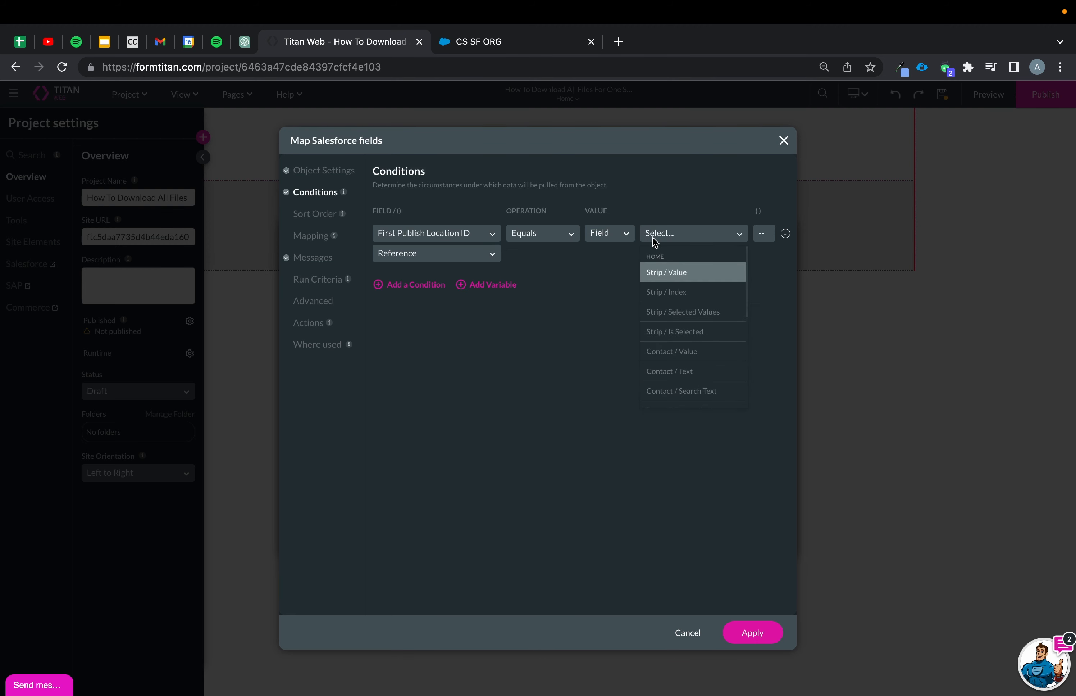
type("cont")
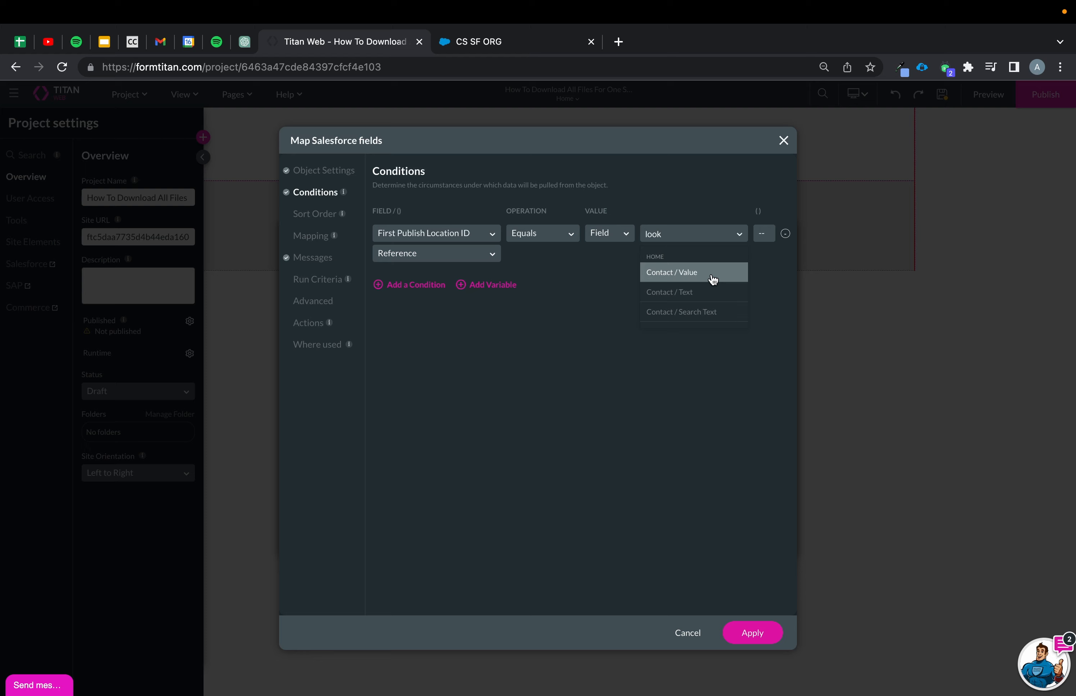
left_click(713, 273)
Step: Map the repeated File Name element to Title and the strip's hashvalue to Hash Value
left_click(313, 237)
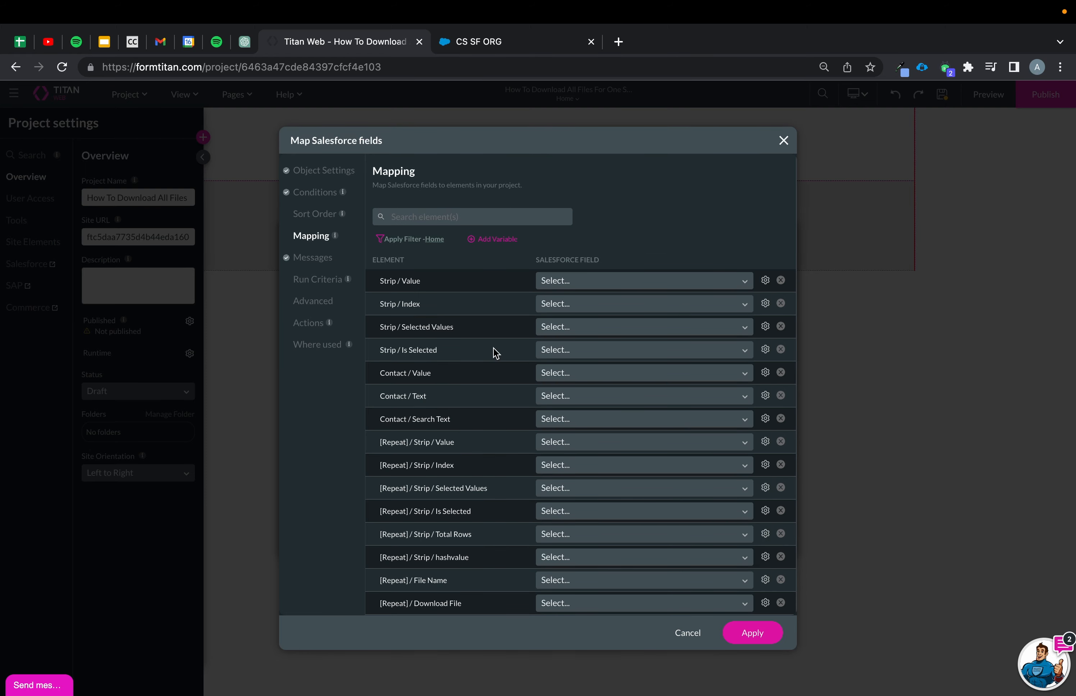
left_click(565, 579)
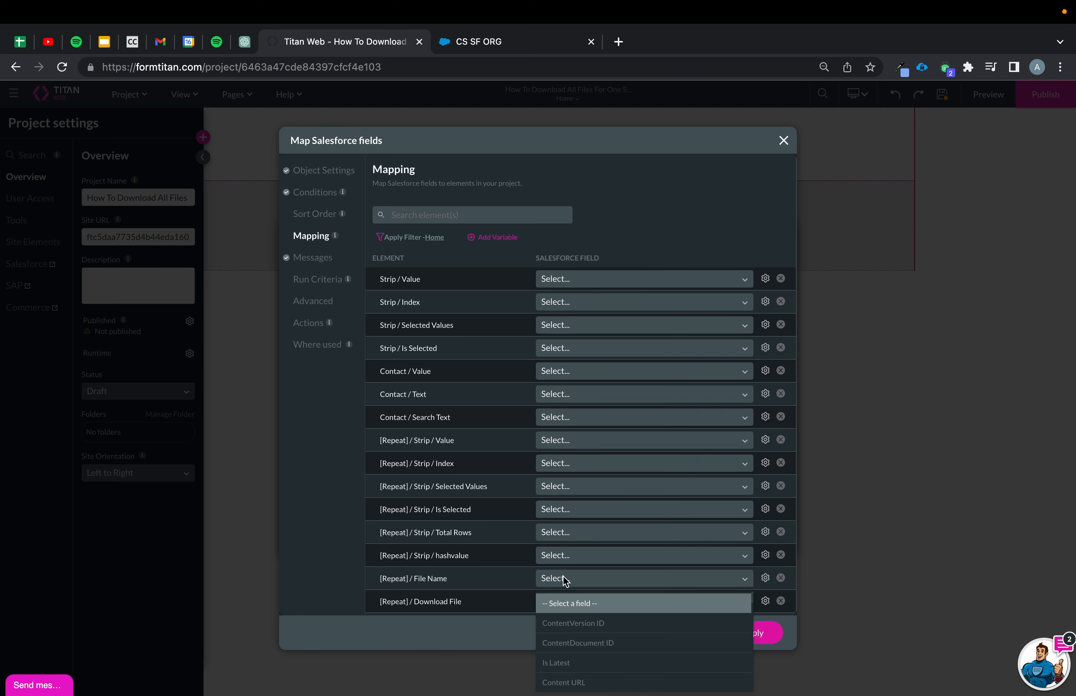
type("tit")
left_click(589, 605)
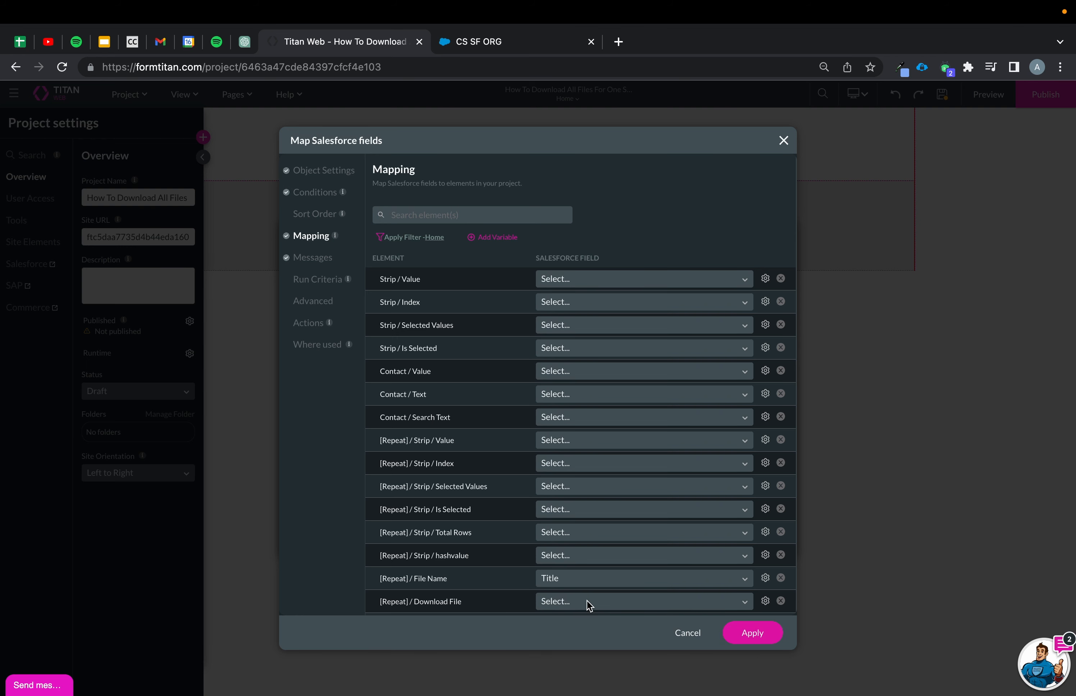
left_click(581, 560)
type("hash")
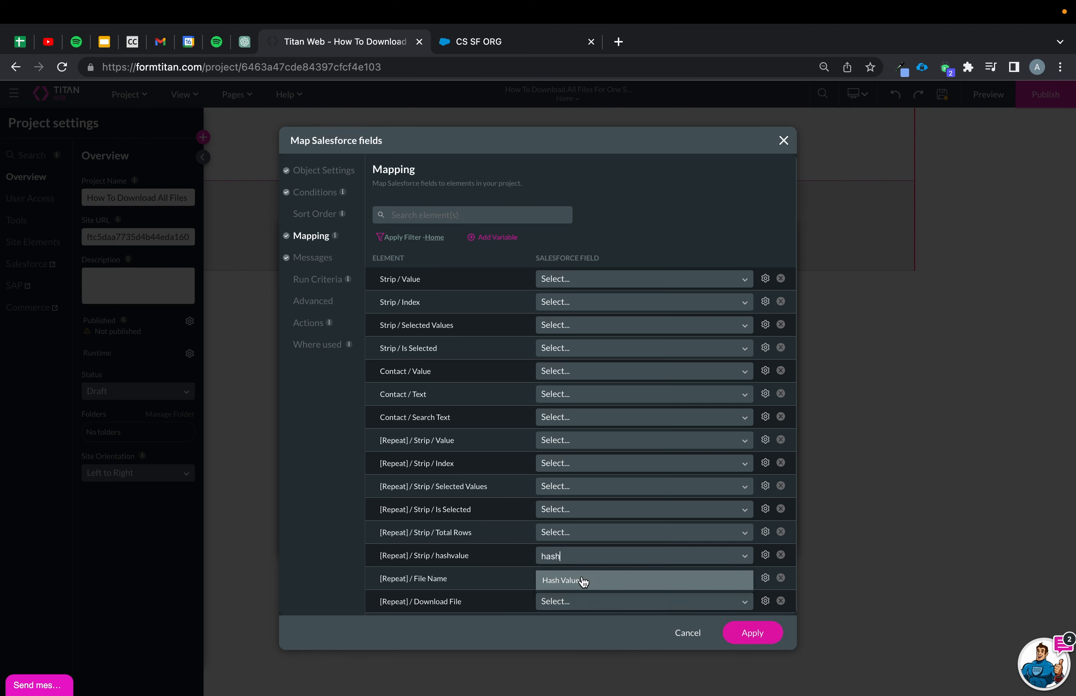
left_click(583, 580)
left_click(762, 636)
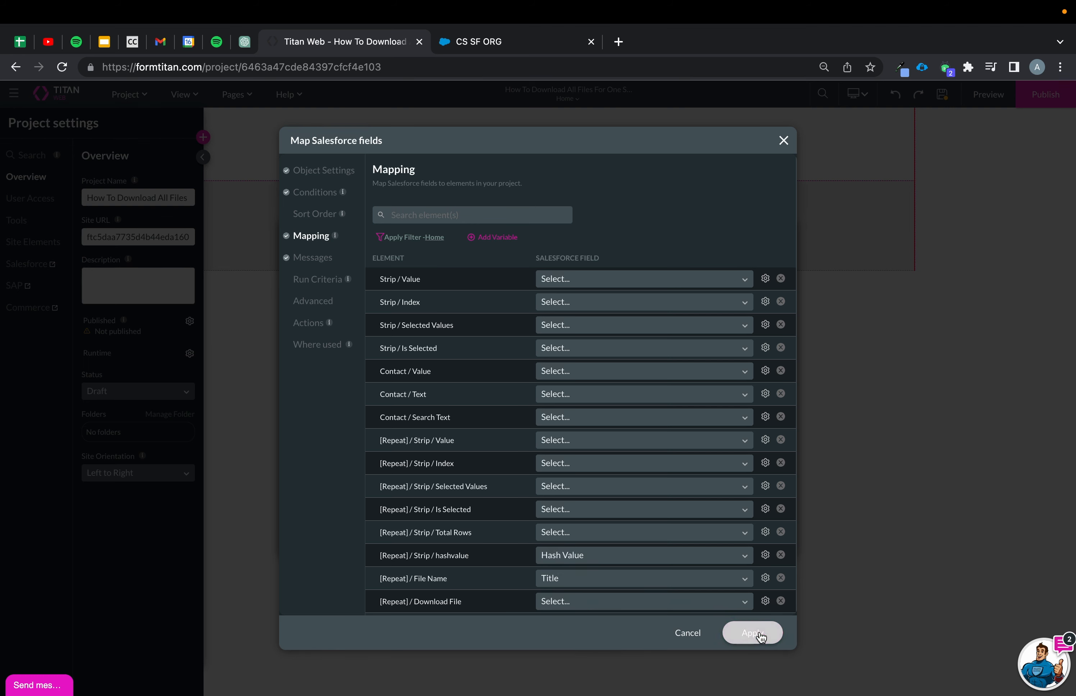
Step: Filter the mapping to show only mapped fields, apply the files integration and close the Salesforce integrations
left_click(431, 239)
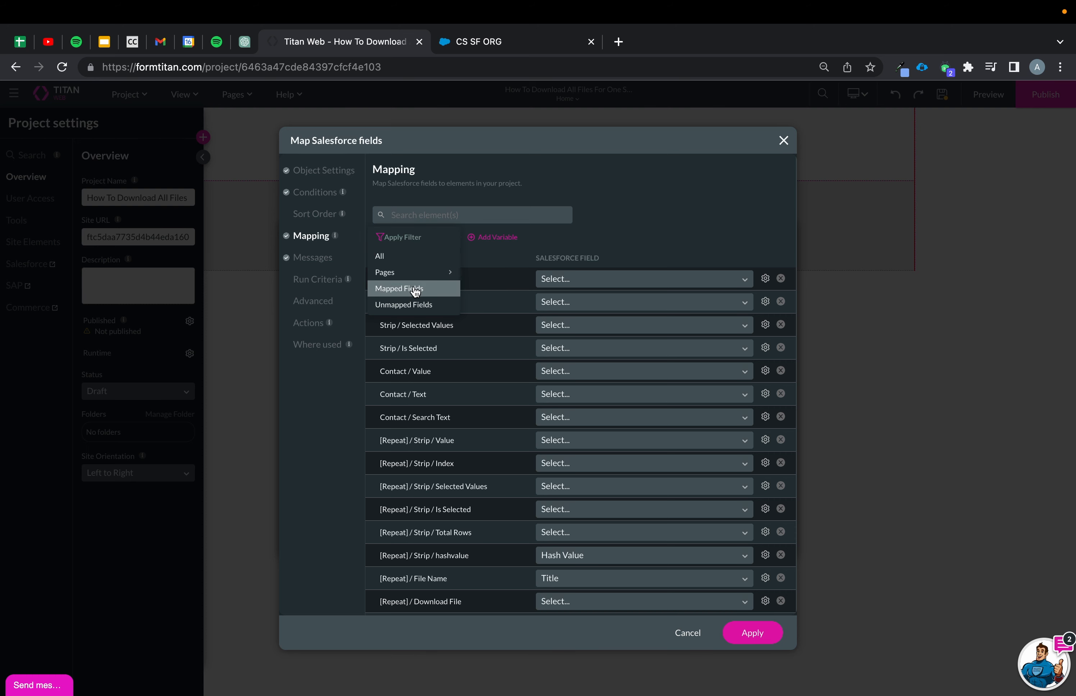
left_click(414, 288)
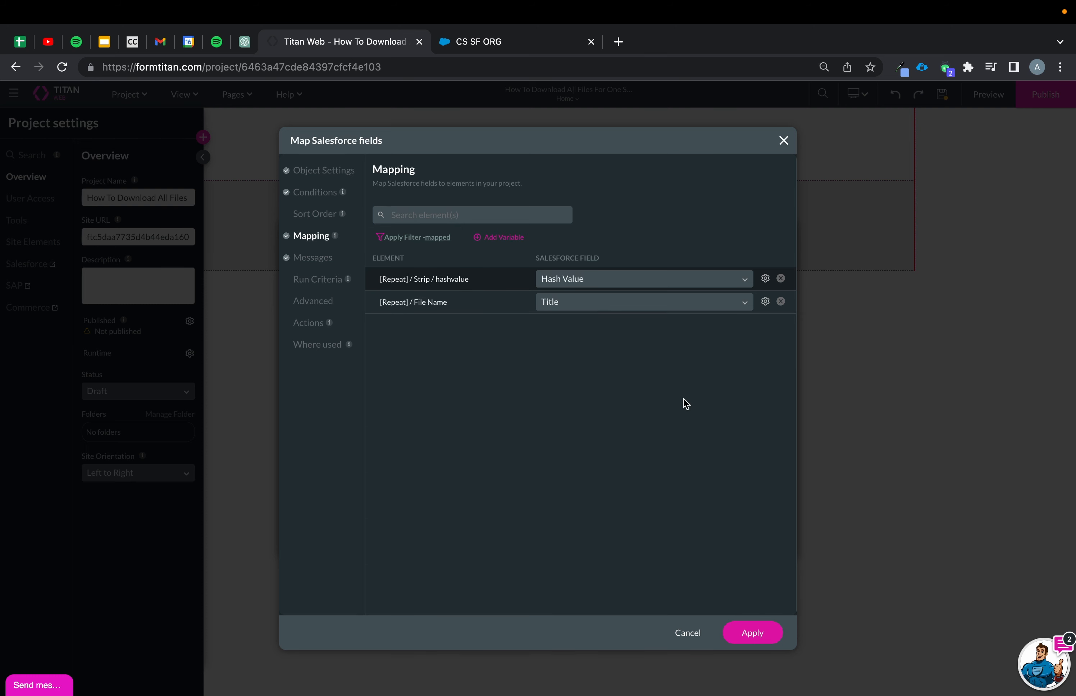
left_click(758, 632)
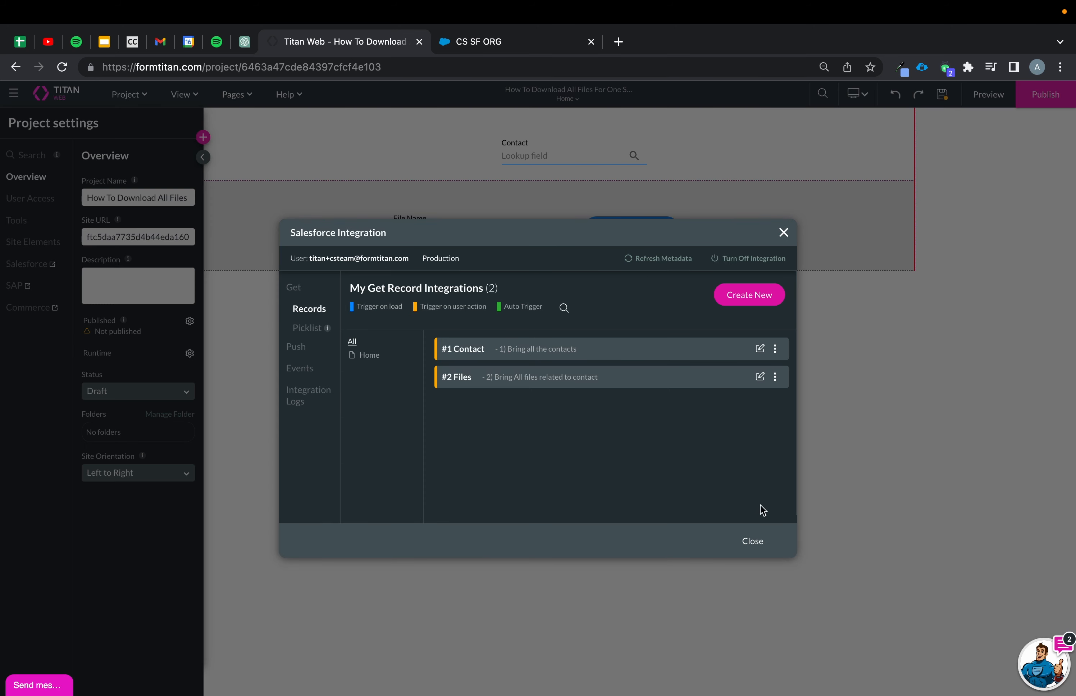
left_click(751, 541)
Step: In the Contact lookup's conditions flow, set the existing condition to Contact / Value Is not empty and save the node
left_click(606, 148)
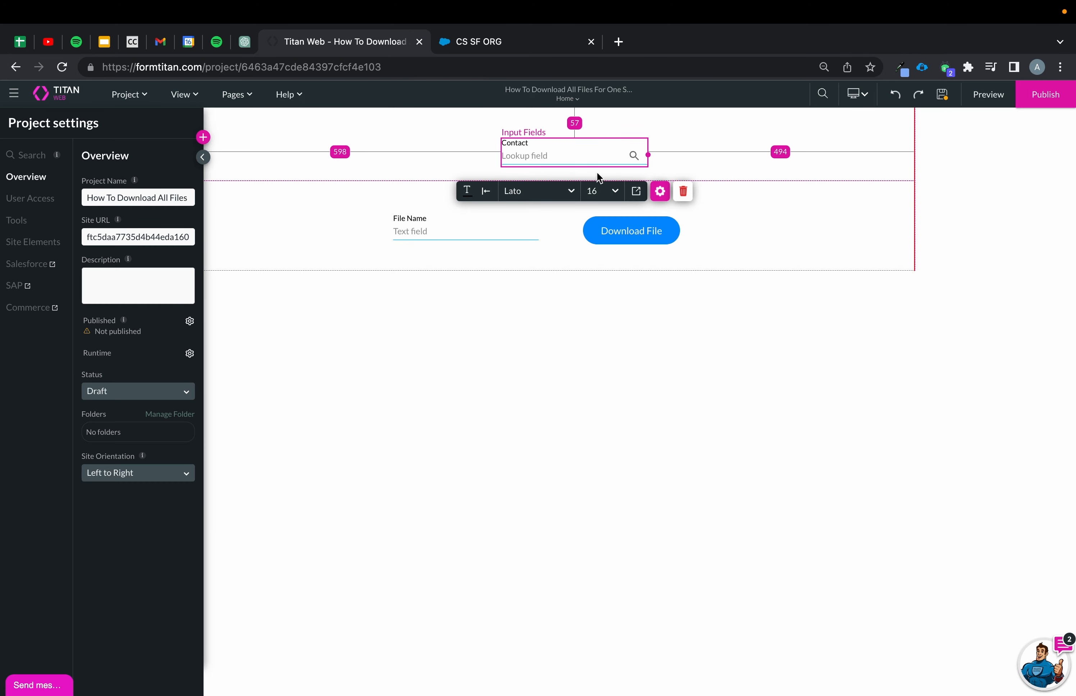
left_click(661, 194)
left_click(756, 248)
left_click(866, 366)
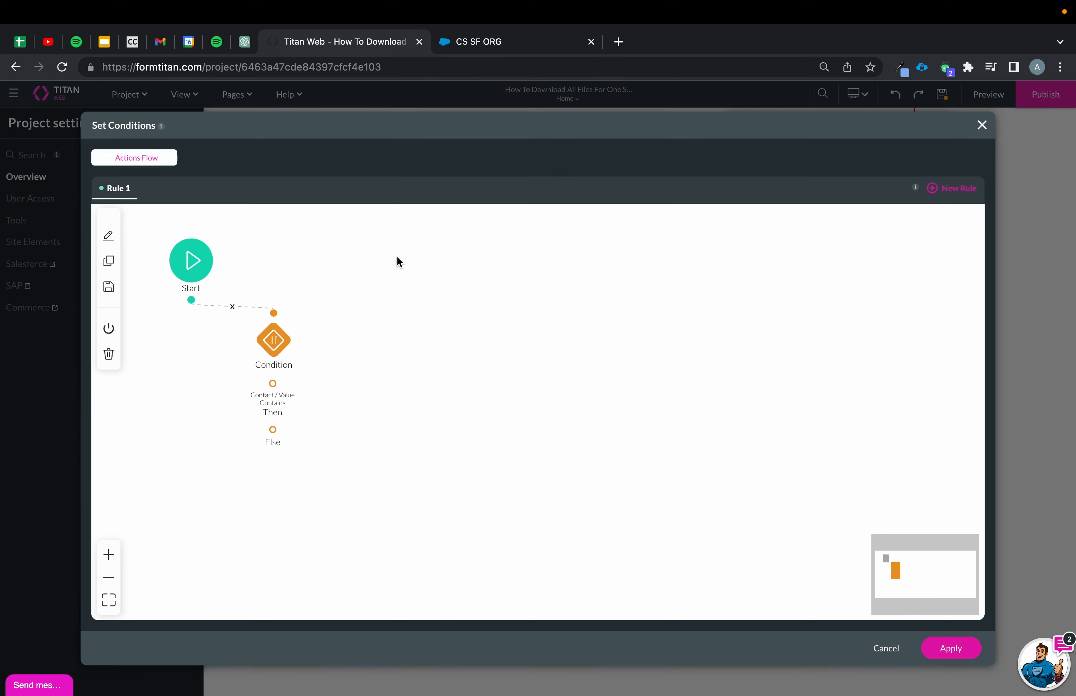
double_click(274, 339)
left_click(493, 326)
scroll(502, 418, "down", 2)
scroll(502, 418, "down", 2)
left_click(523, 434)
left_click(563, 536)
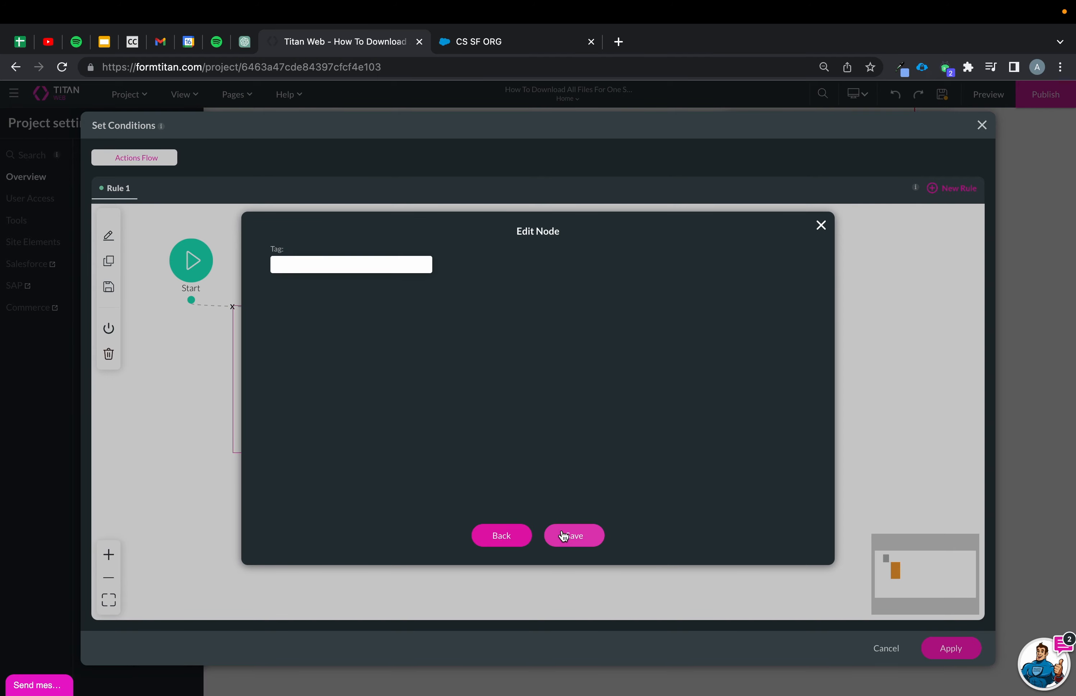
left_click(563, 536)
Step: Add a Salesforce Action to the condition's Then branch that runs the #2 Files get integration, and apply the conditions
left_click(278, 385)
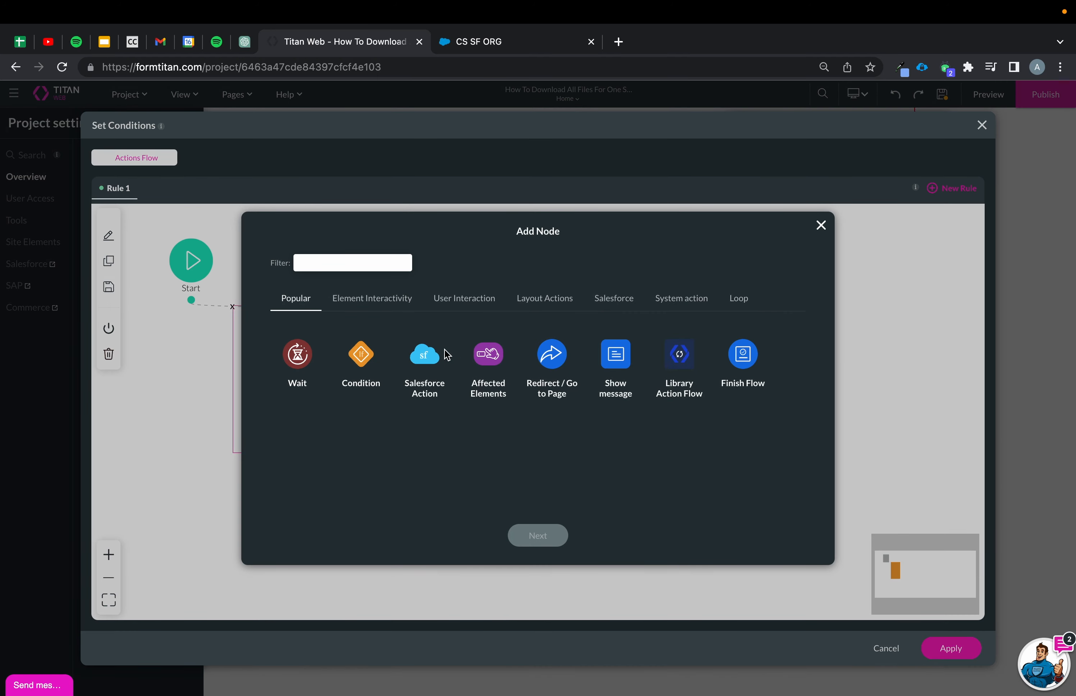
left_click(413, 355)
left_click(533, 534)
left_click(543, 318)
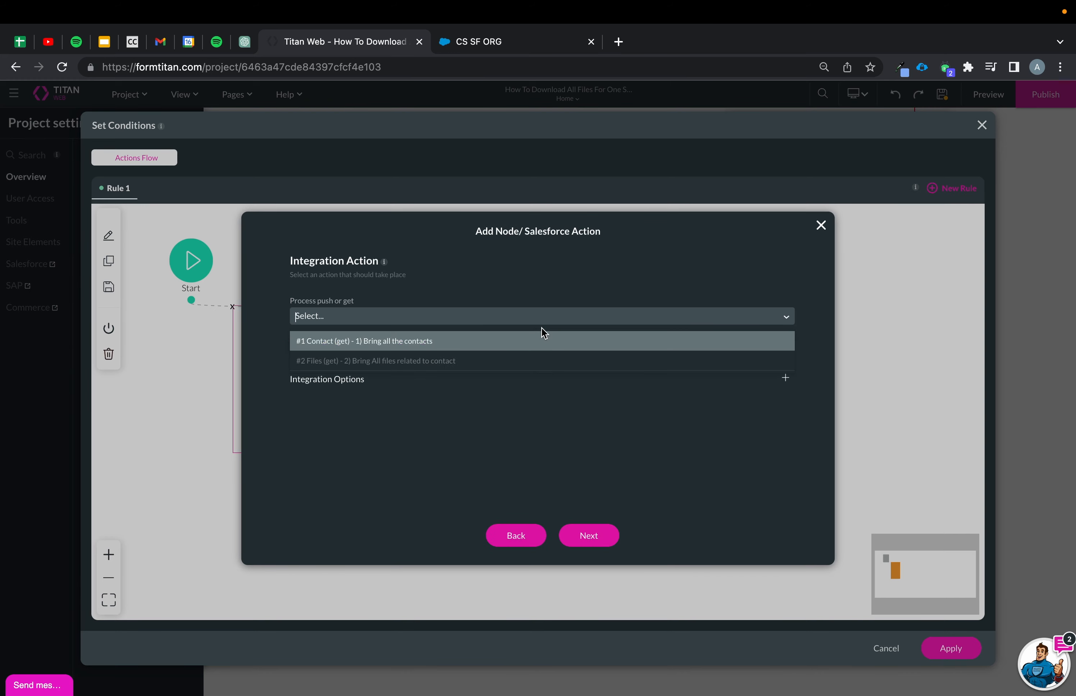
left_click(532, 360)
left_click(600, 528)
left_click(596, 538)
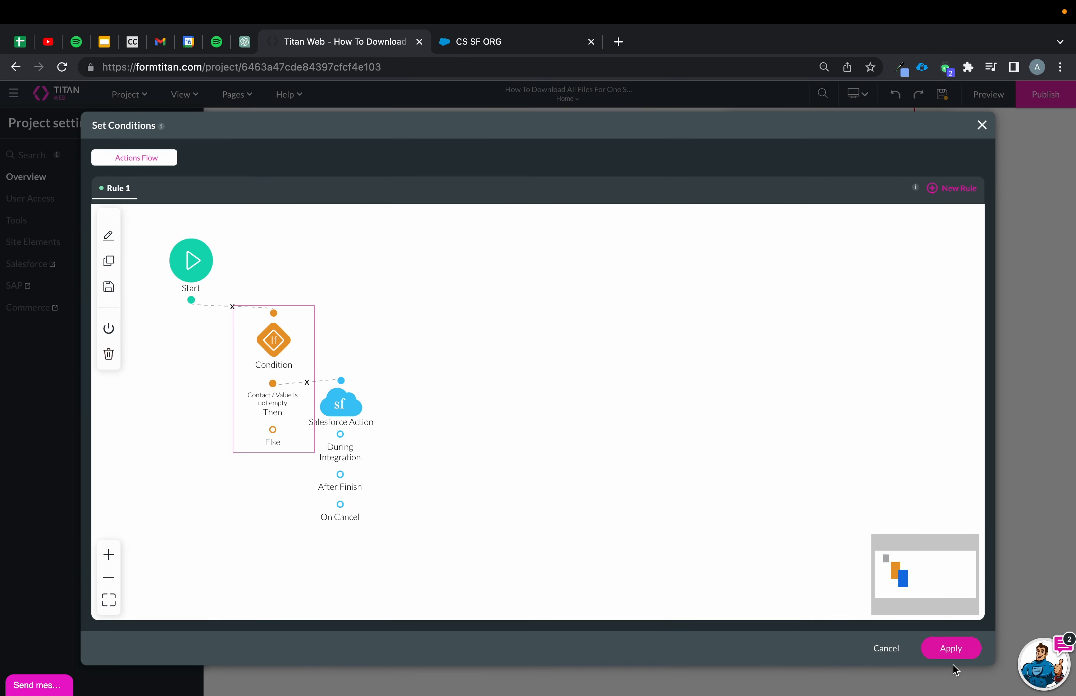
left_click(952, 653)
Step: Save the project and collapse the project settings
left_click(27, 263)
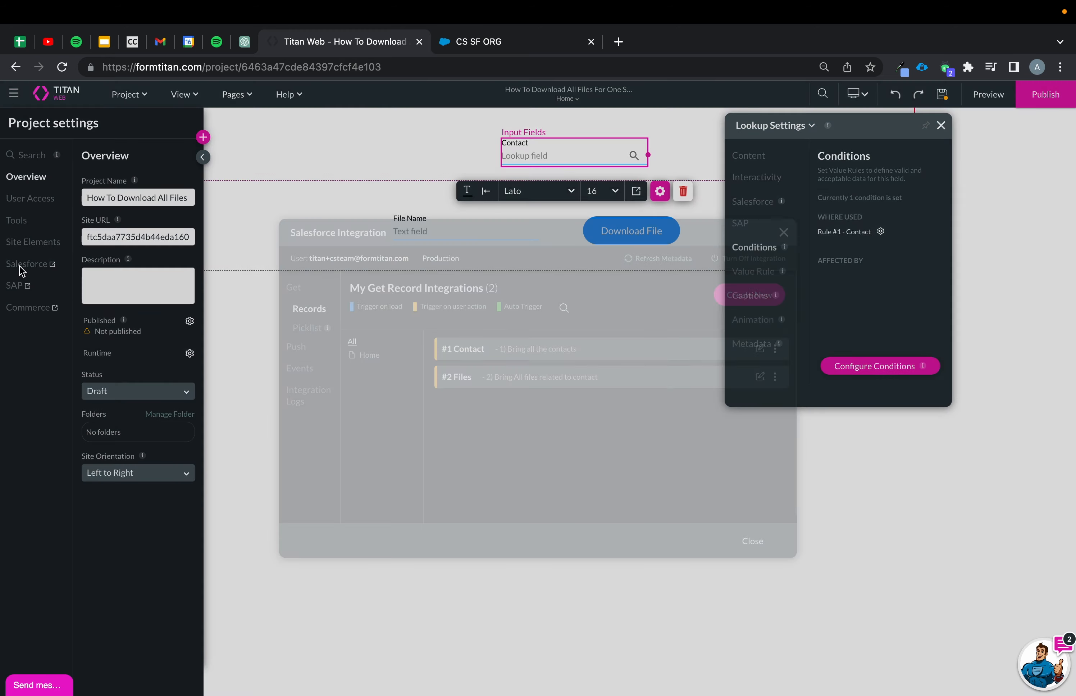
left_click(784, 232)
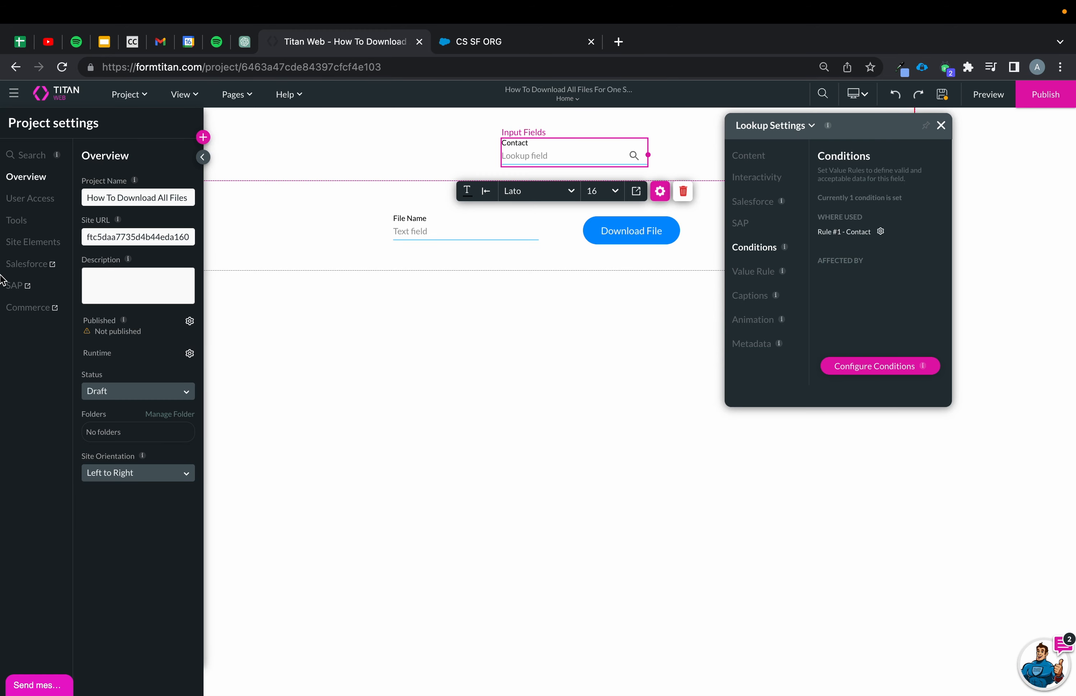
left_click(27, 221)
left_click(90, 207)
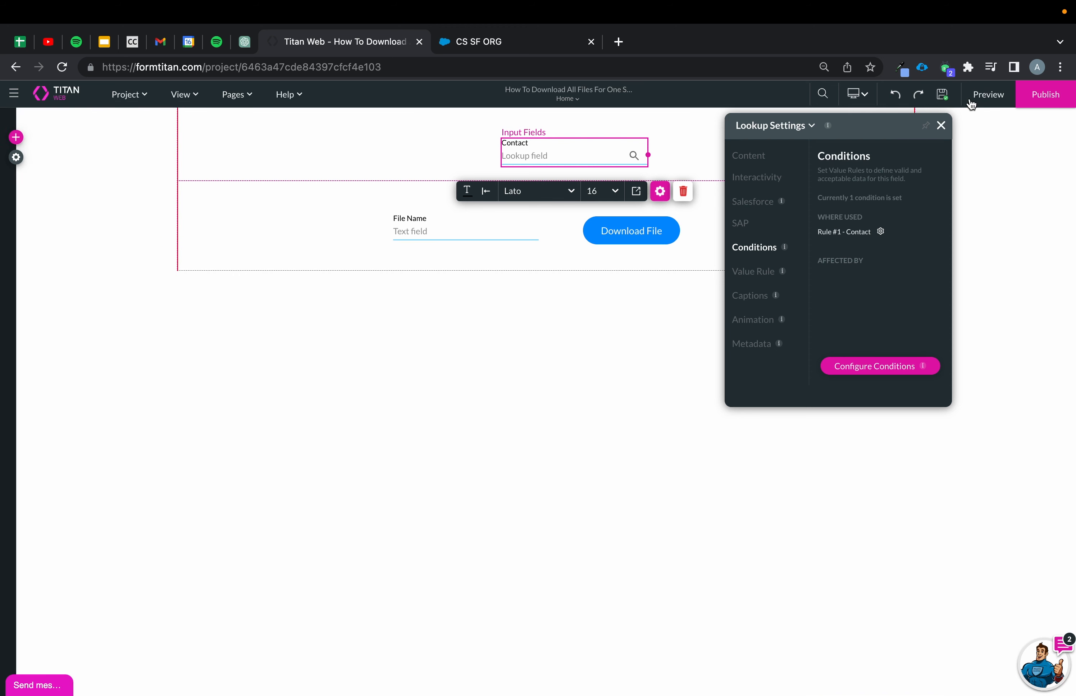
Step: Preview the page and select a contact by searching for the first letters of the name in the Contact lookup
left_click(976, 101)
left_click(518, 132)
type("alic")
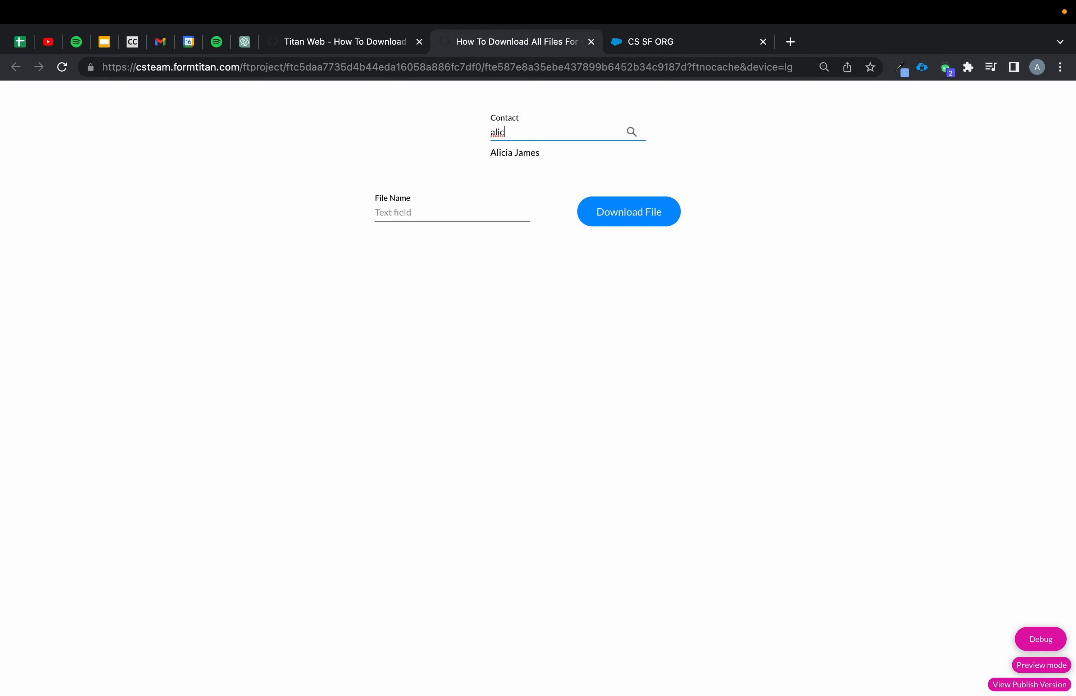
left_click(541, 155)
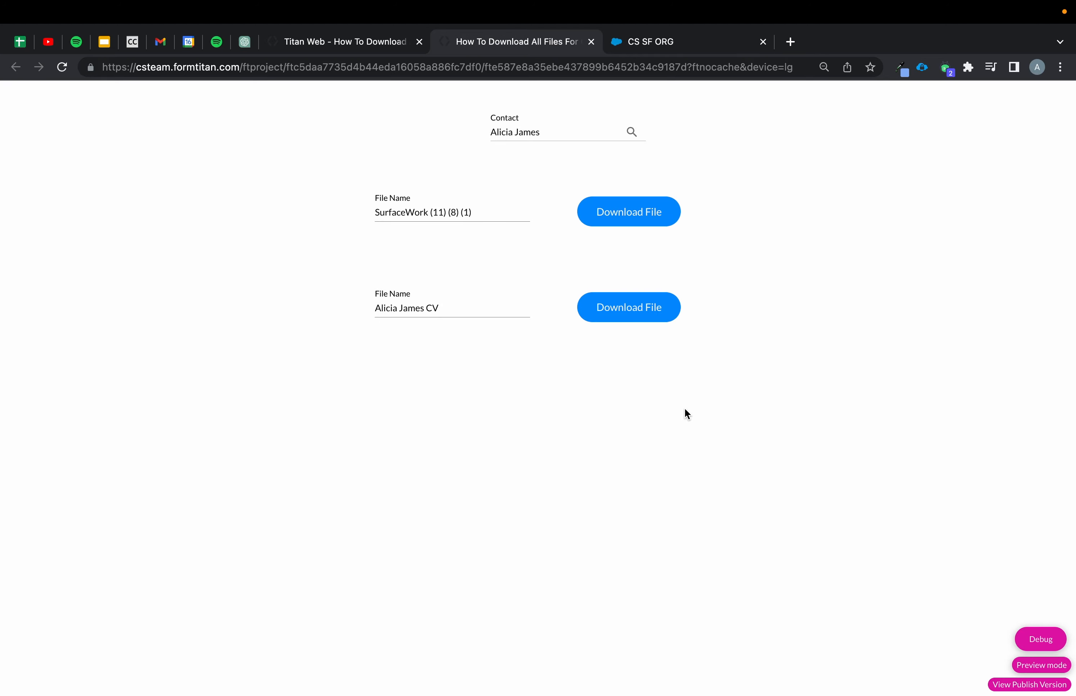
Step: Examine the hash value and File Name of both strip rows in the preview's debug data, then close it
left_click(1032, 637)
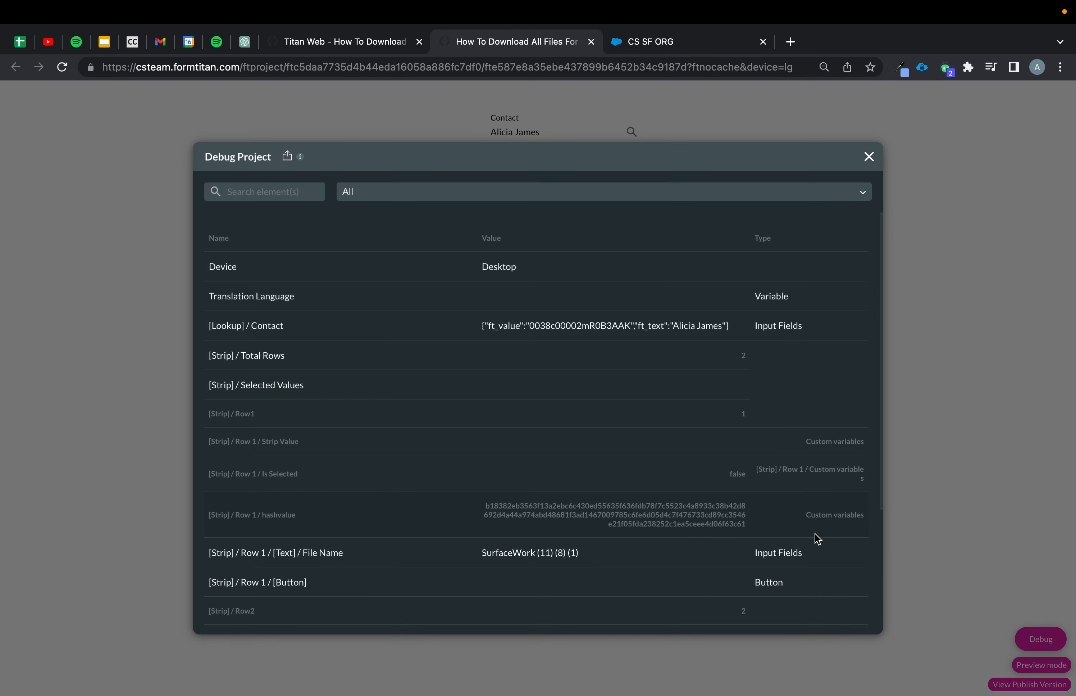
scroll(786, 525, "down", 4)
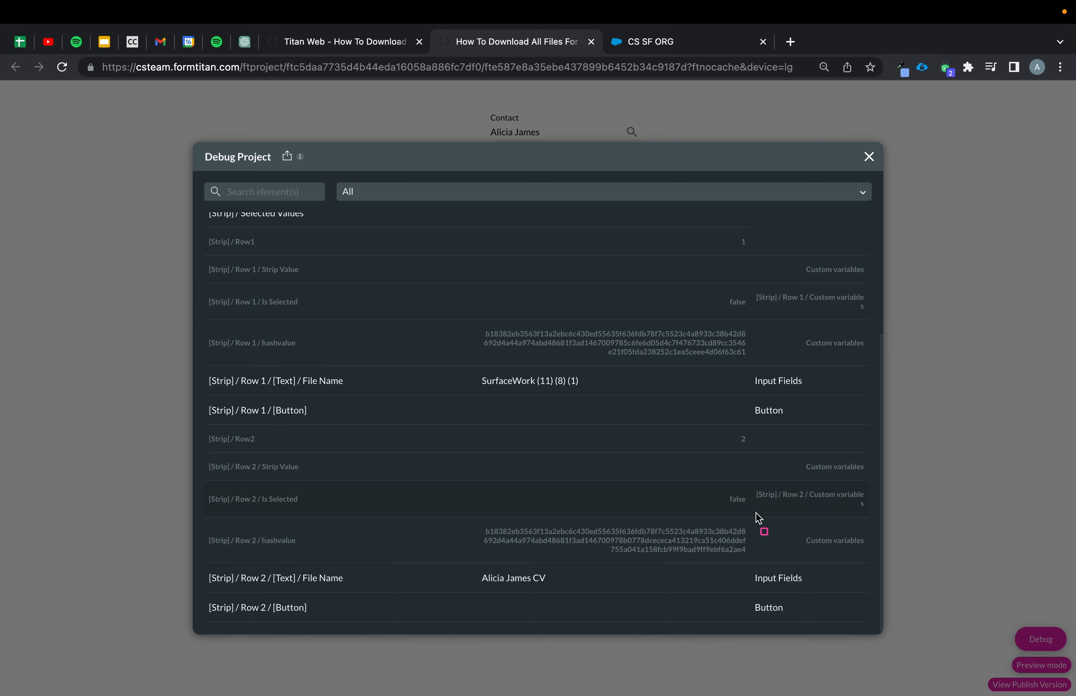
left_click_drag(470, 315, 765, 364)
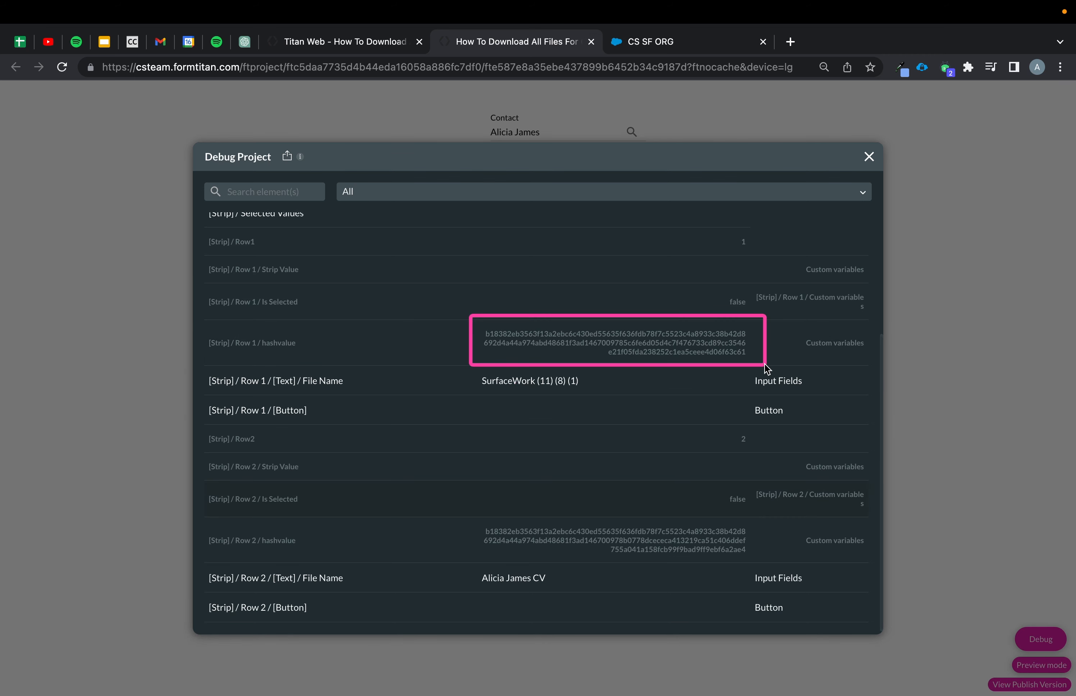
mouse_move(474, 514)
left_mouse_down()
mouse_move(809, 582)
mouse_move(789, 567)
left_mouse_up()
left_click_drag(470, 367, 601, 393)
left_click_drag(473, 570, 570, 582)
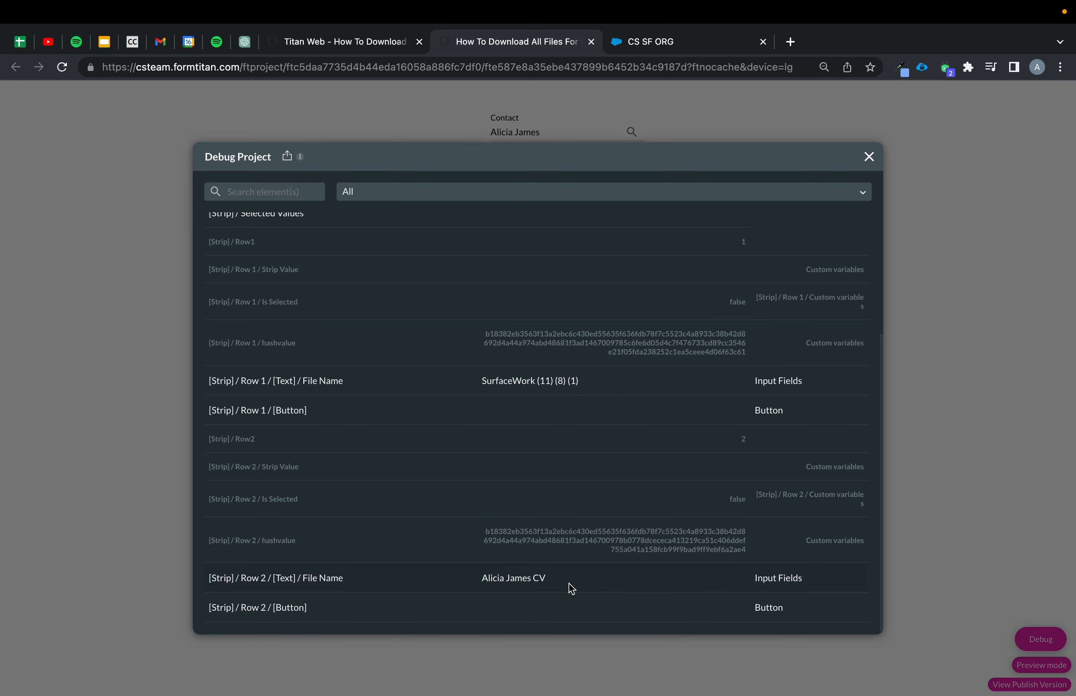
left_click(869, 158)
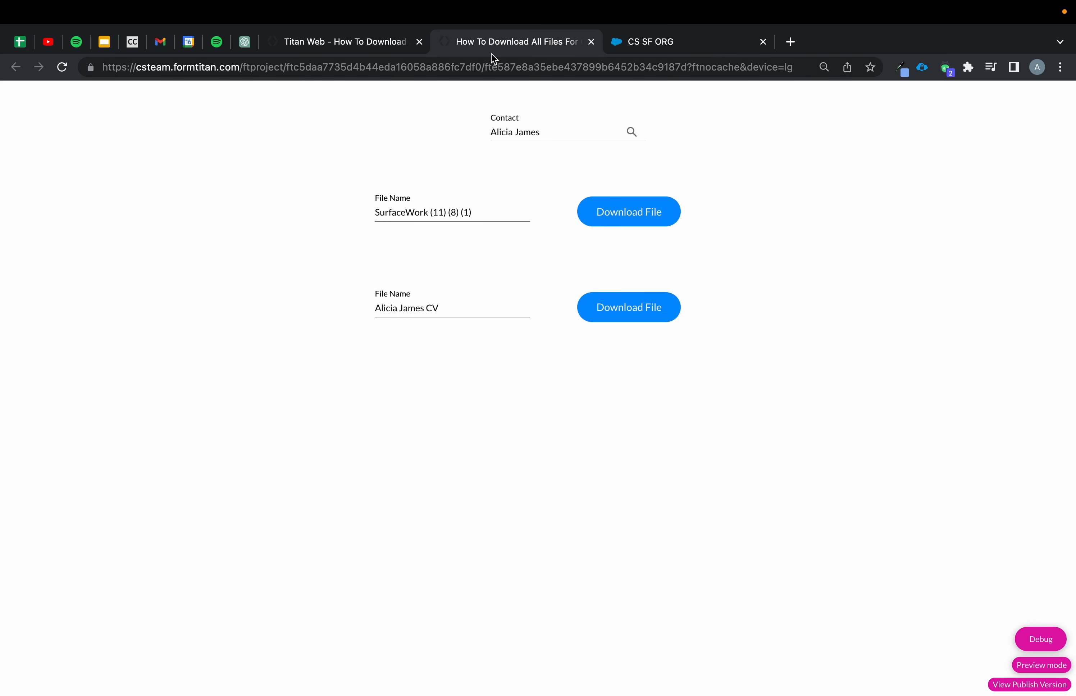
Step: Return to the Titan Web editor, close the lookup settings and open the Download File button's on-click action flow
left_click(377, 43)
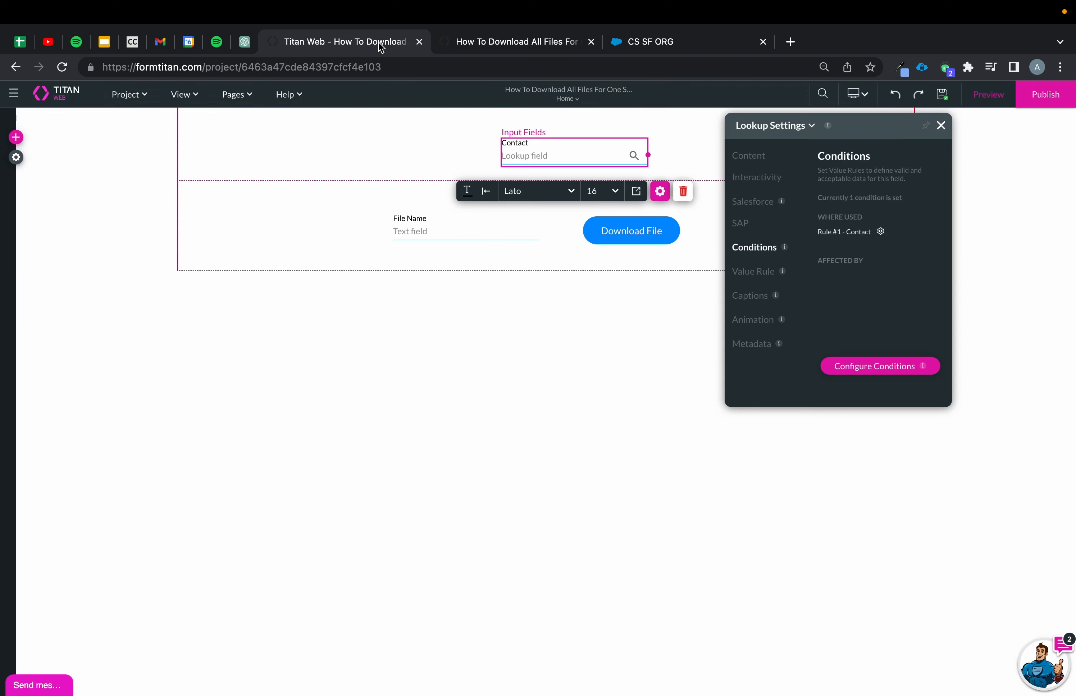
left_click(942, 127)
left_click(635, 233)
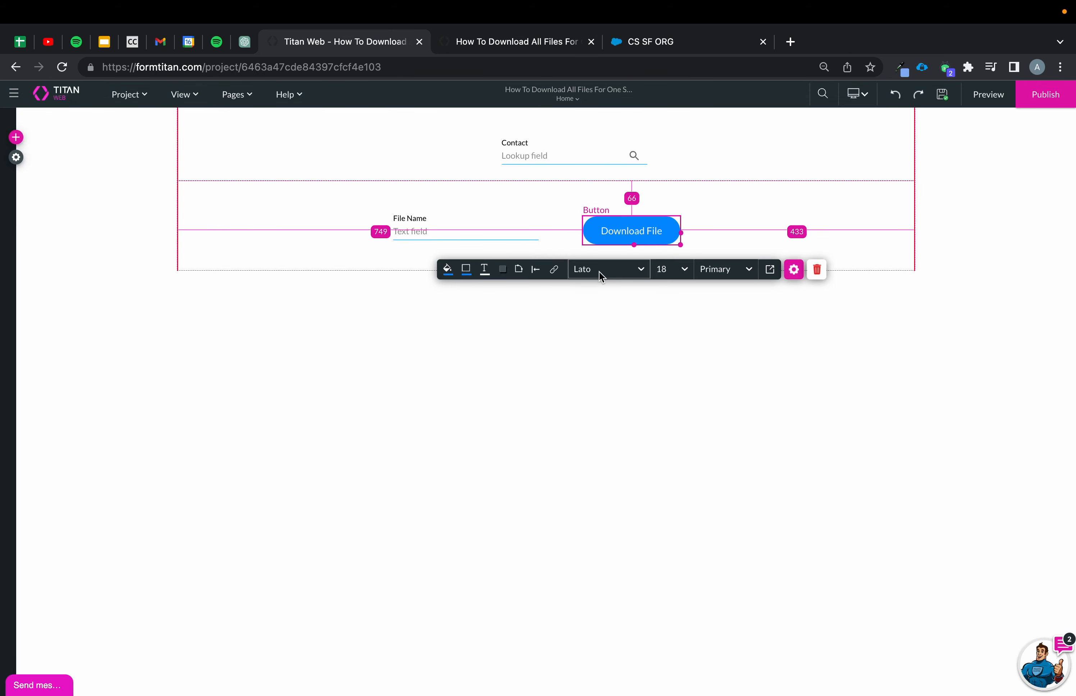
left_click(553, 270)
Step: Add an Export and Download node after the Start node in the button's action flow
left_click(192, 300)
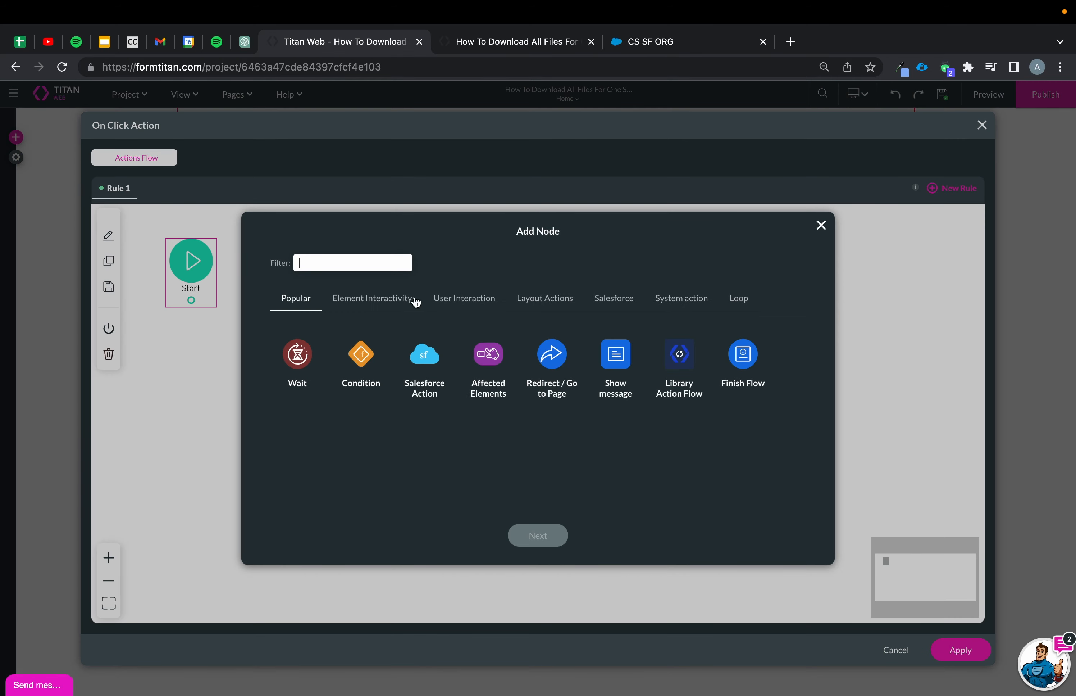
left_click(461, 299)
left_click(489, 357)
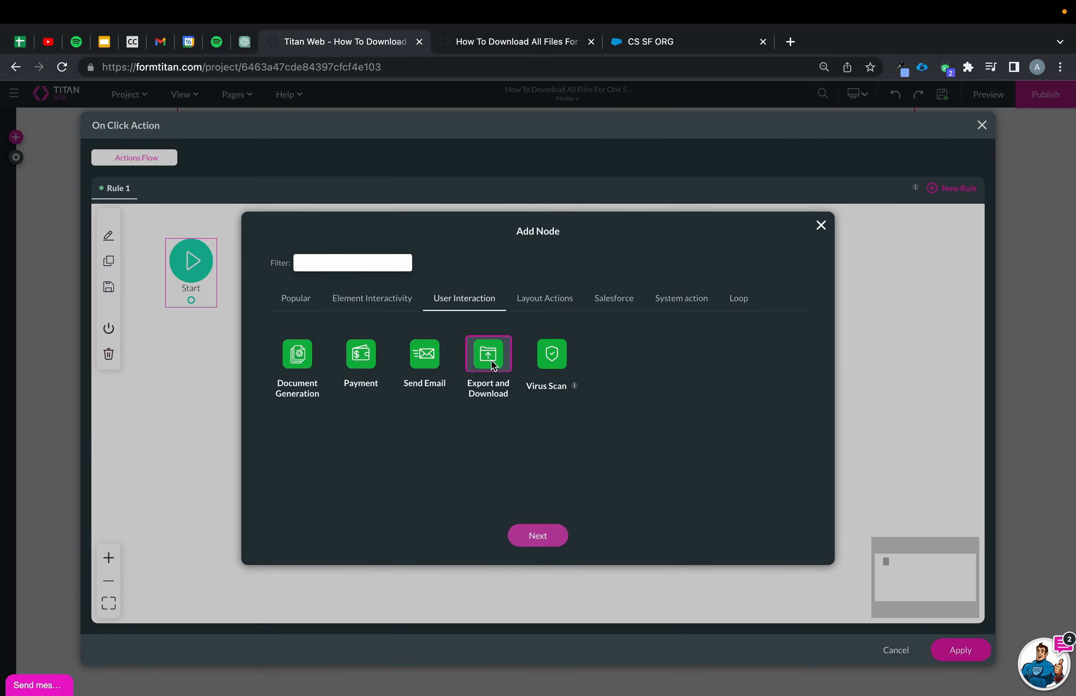
left_click(538, 535)
Step: Configure the node as Download File using [Repeat] hashvalue, then finish it and apply the on-click action
left_click(356, 292)
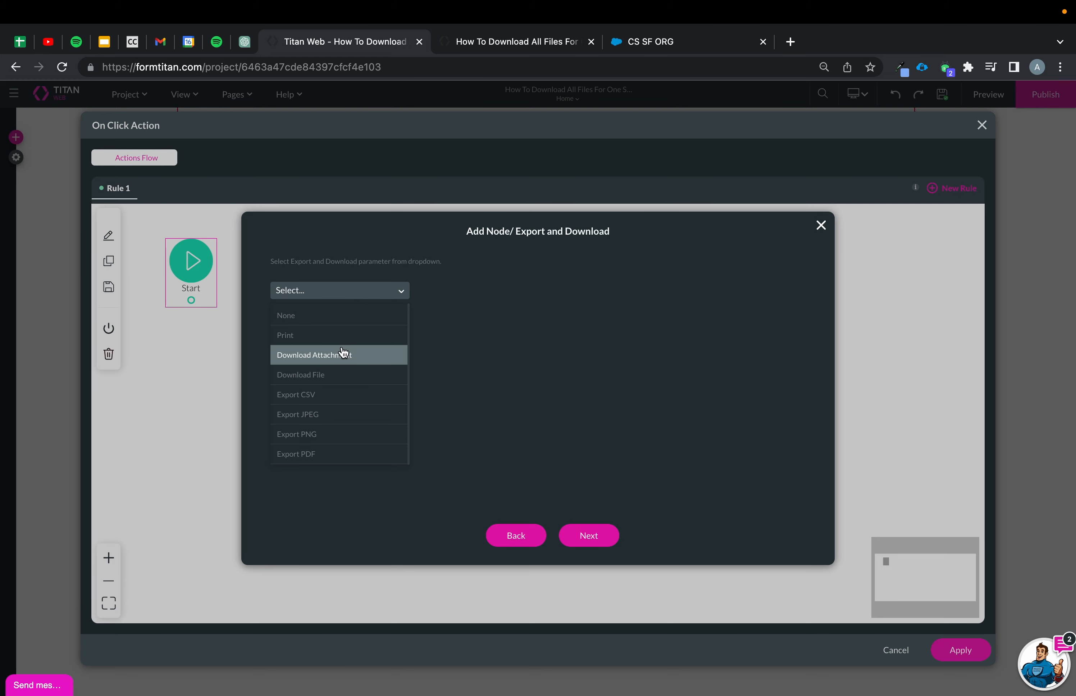
left_click(342, 376)
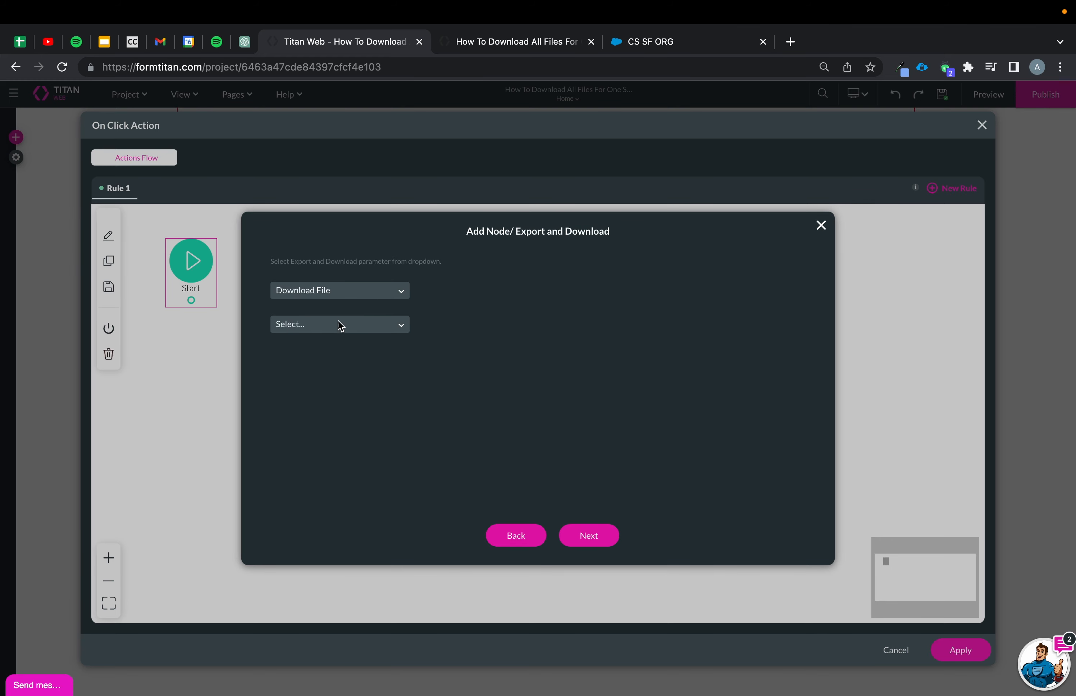
left_click(340, 324)
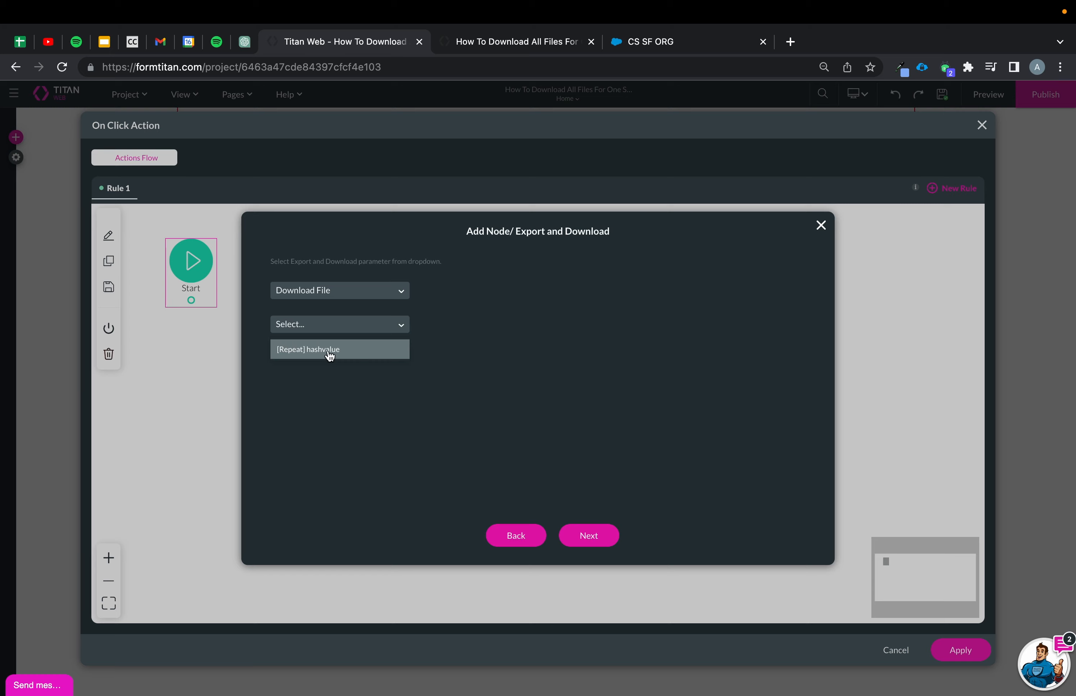
left_click(348, 351)
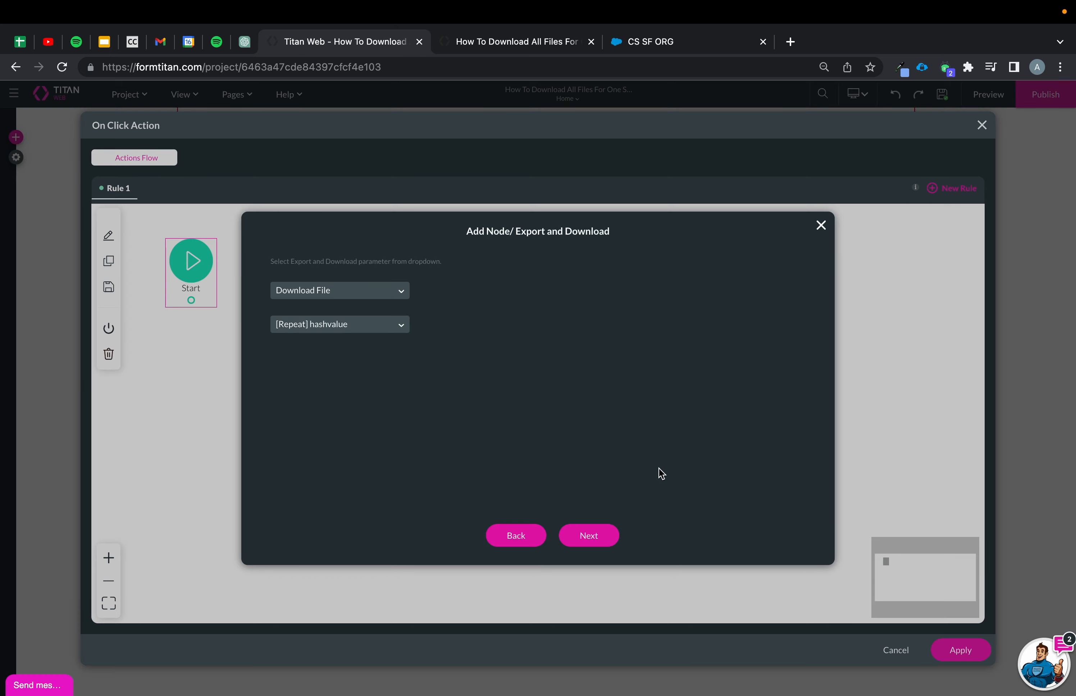
left_click(606, 536)
left_click(593, 539)
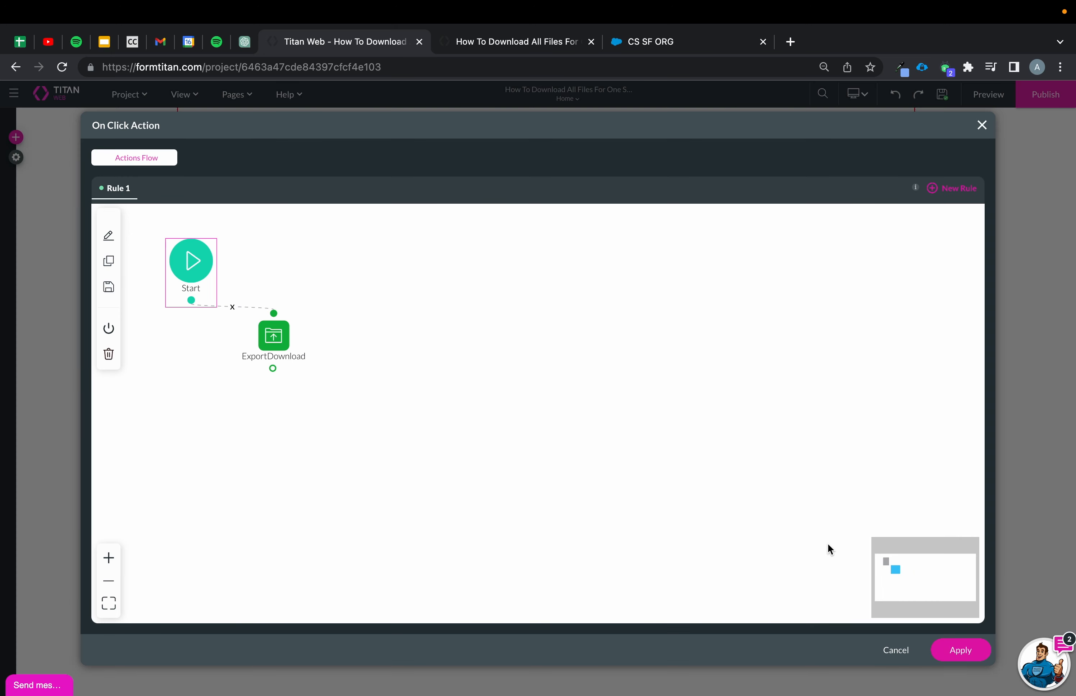
left_click(954, 649)
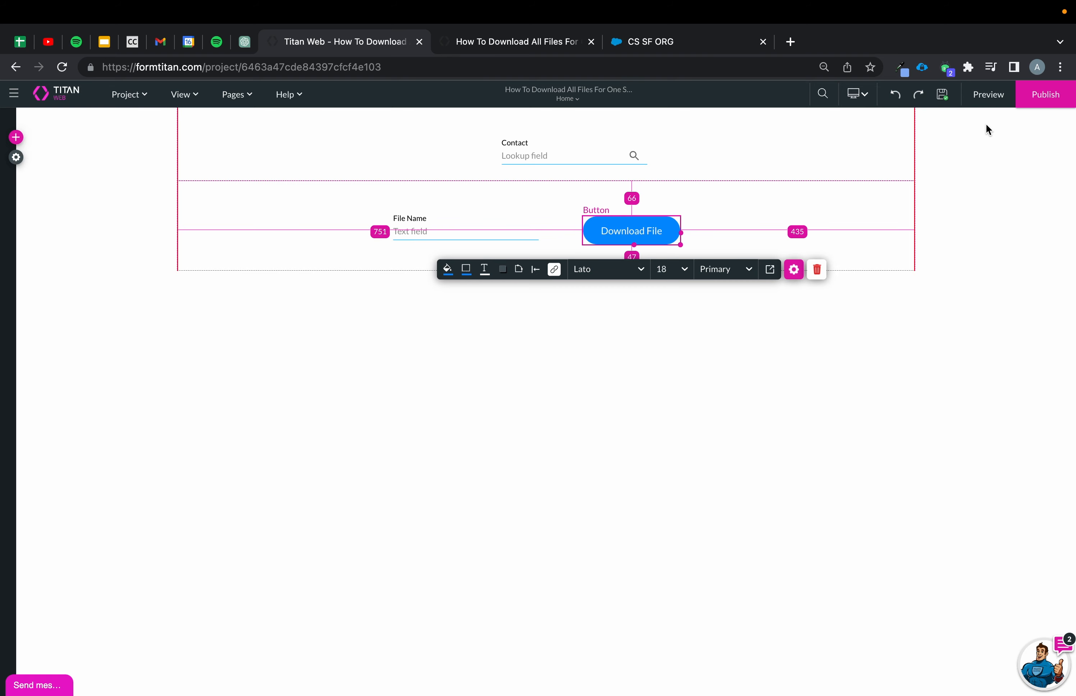
Step: Switch to the preview page, reload it and select the contact by searching part of the name in the Contact lookup
left_click(502, 42)
left_click(62, 67)
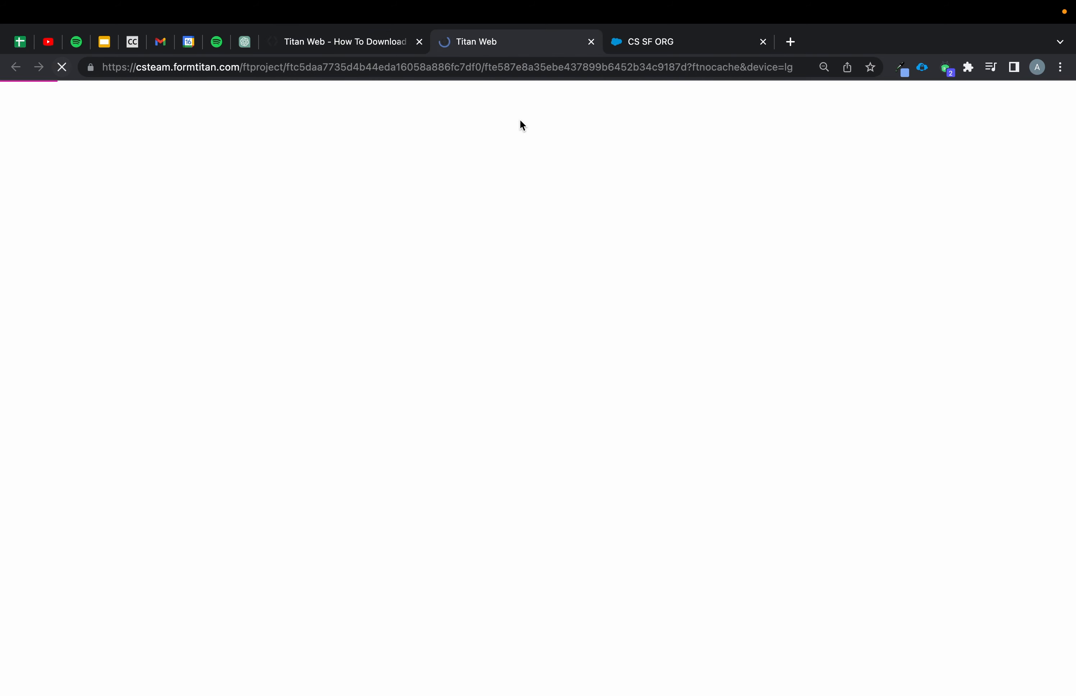
left_click(556, 132)
type("alici")
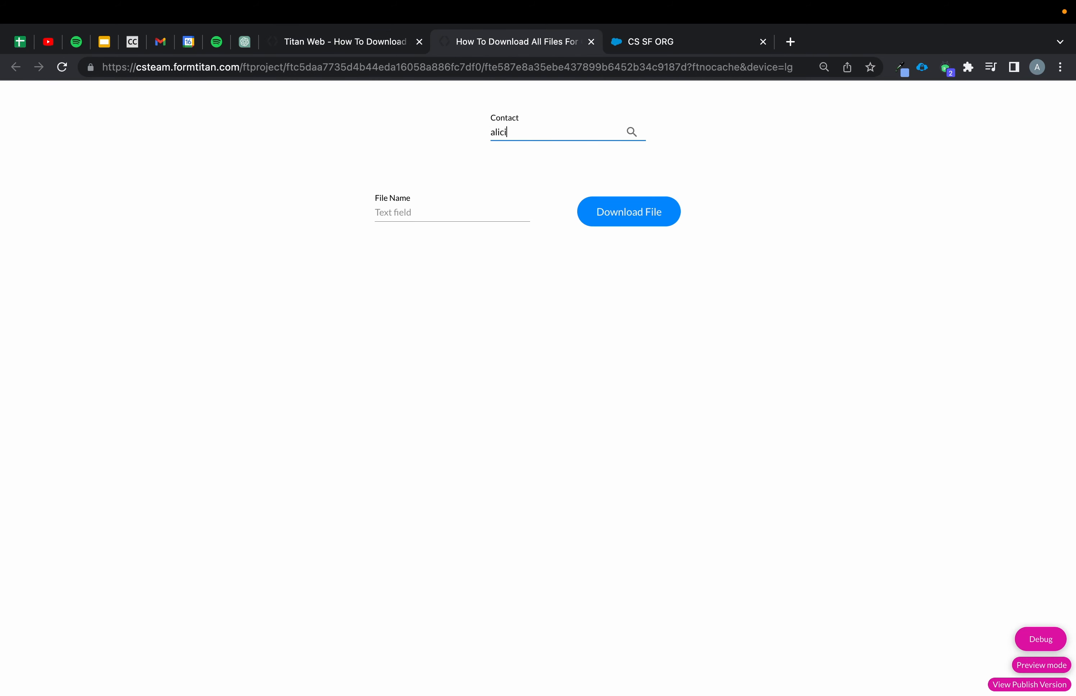
left_click(549, 149)
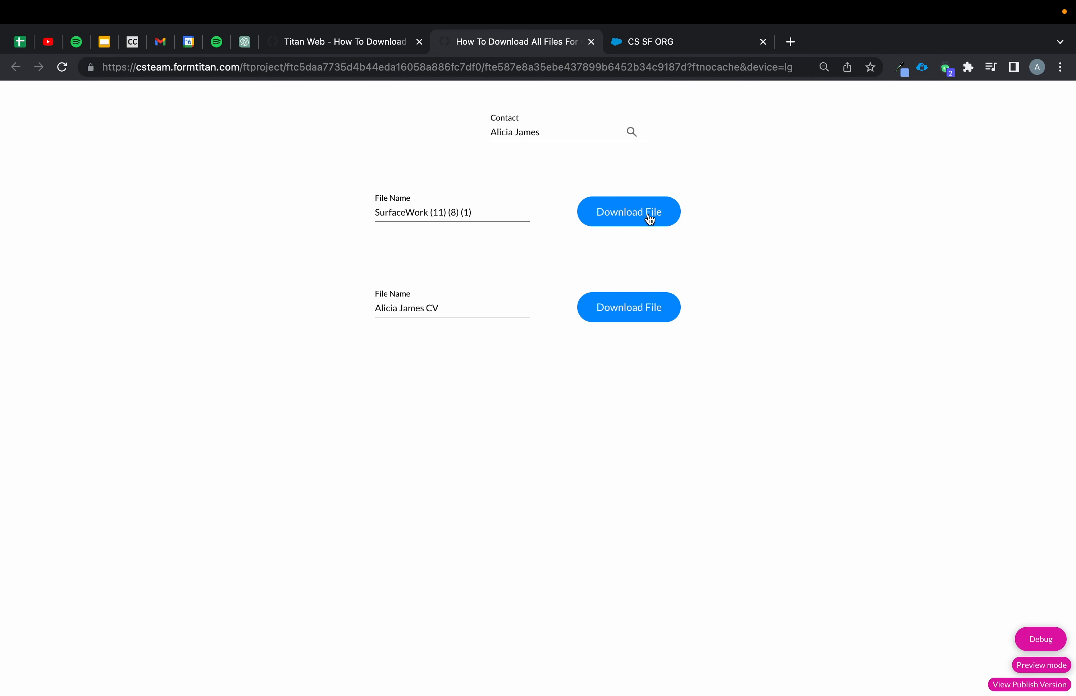
Step: Download both files listed for the contact, the SurfaceWork file first and the CV second
left_click(650, 219)
left_click(645, 309)
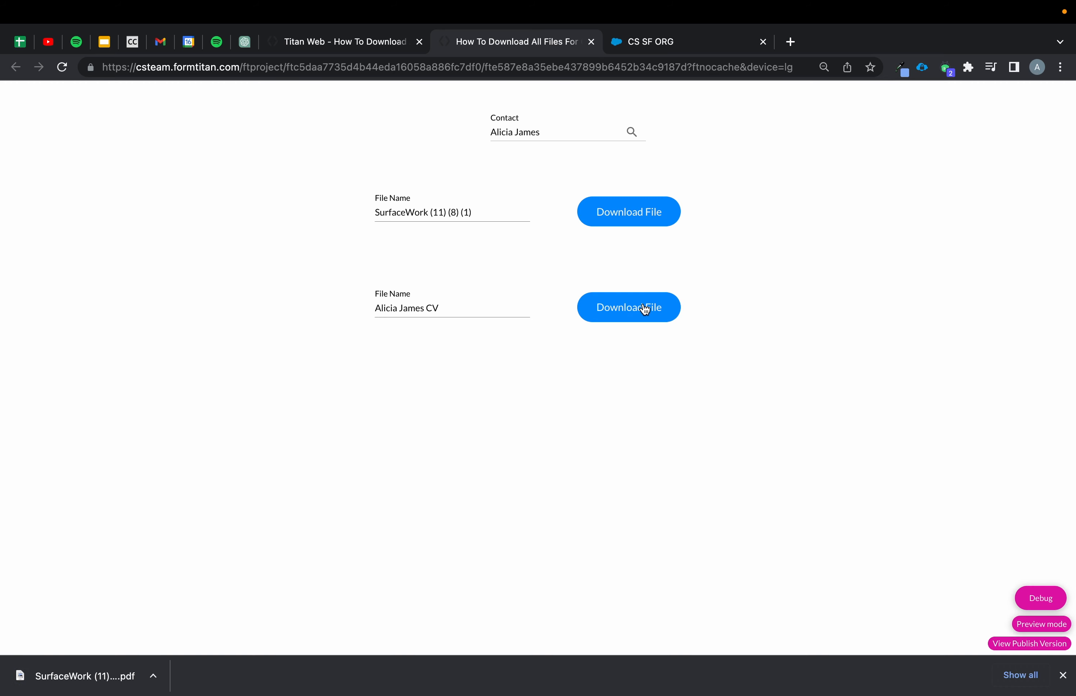
left_click(645, 310)
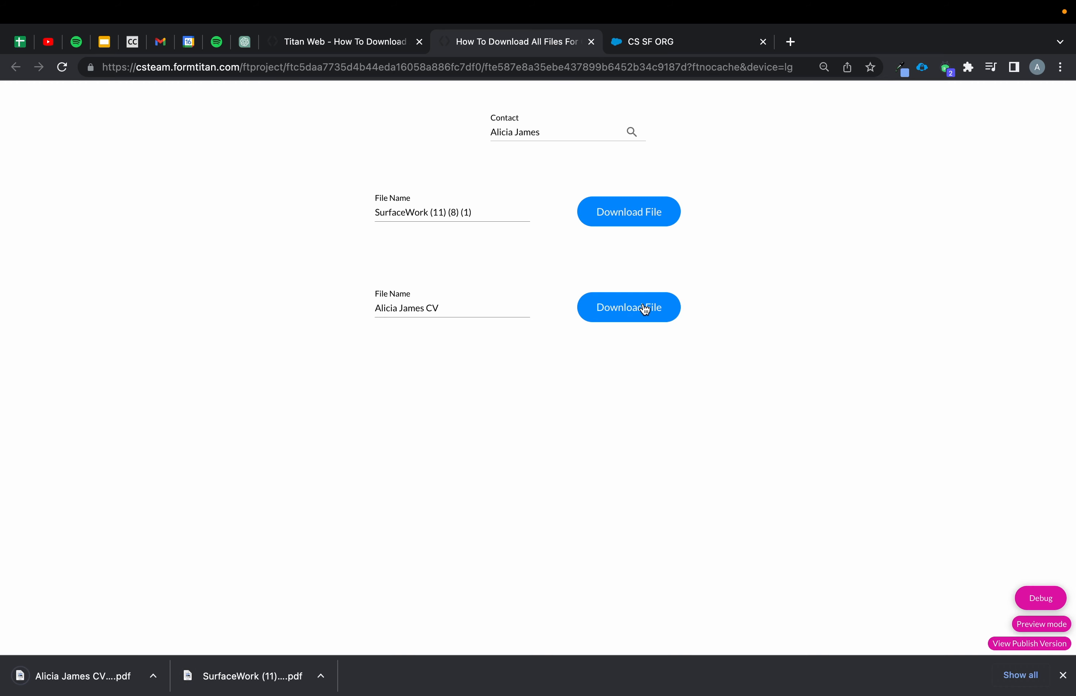